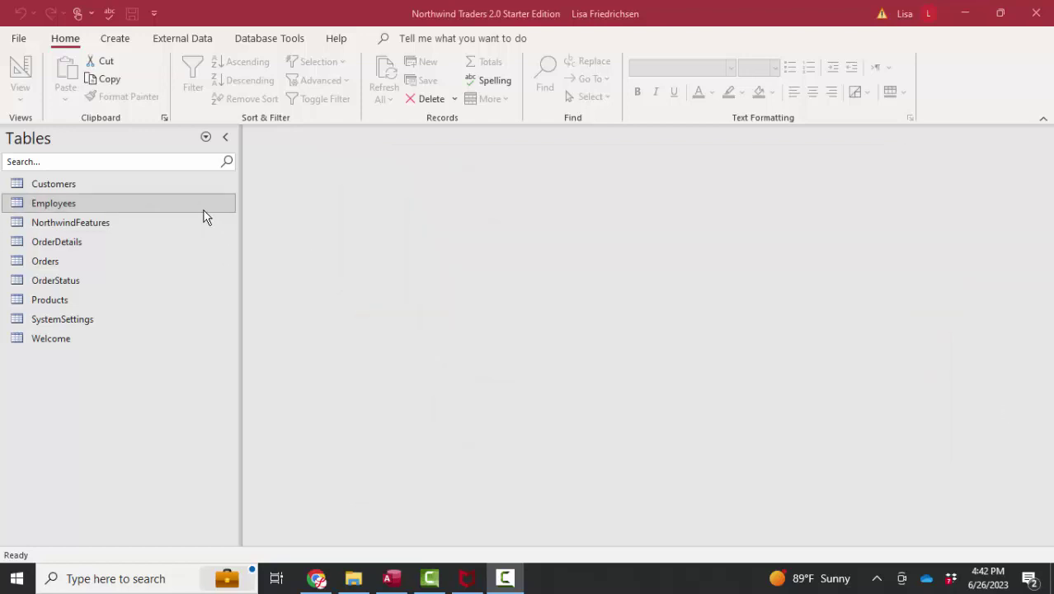
Open Employees in Design View and inspect the FullNameFNLN and FullNameLNFN calculated expressions.
right_click(205, 216)
click(232, 246)
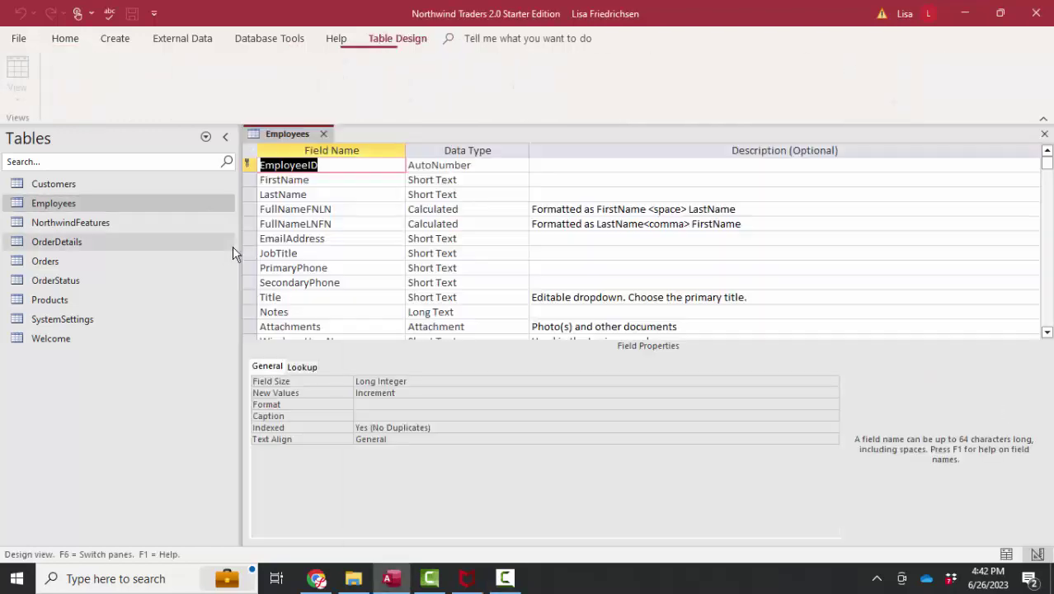
click(510, 208)
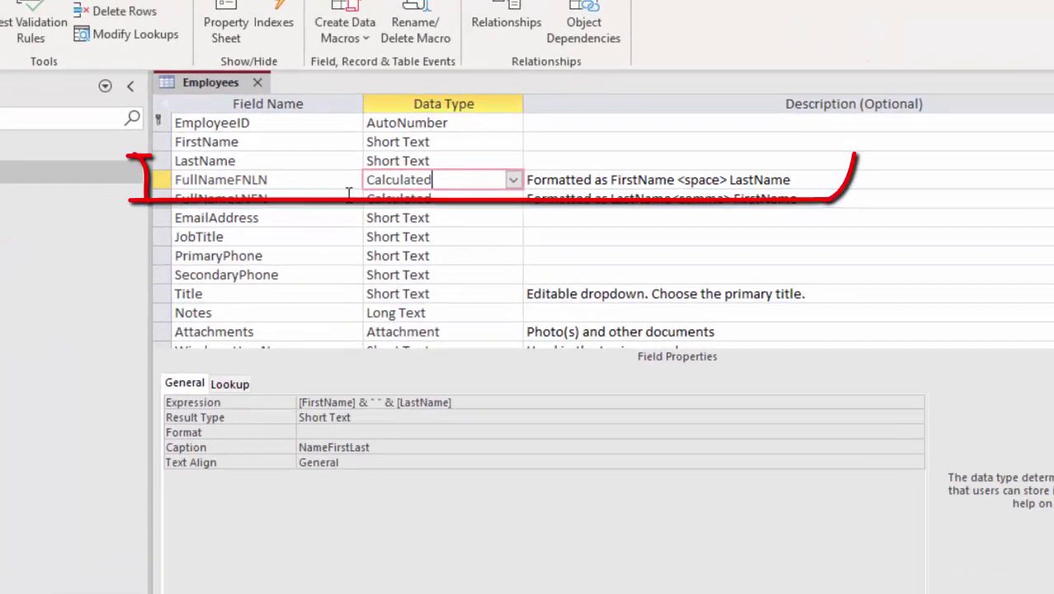
click(301, 180)
click(435, 180)
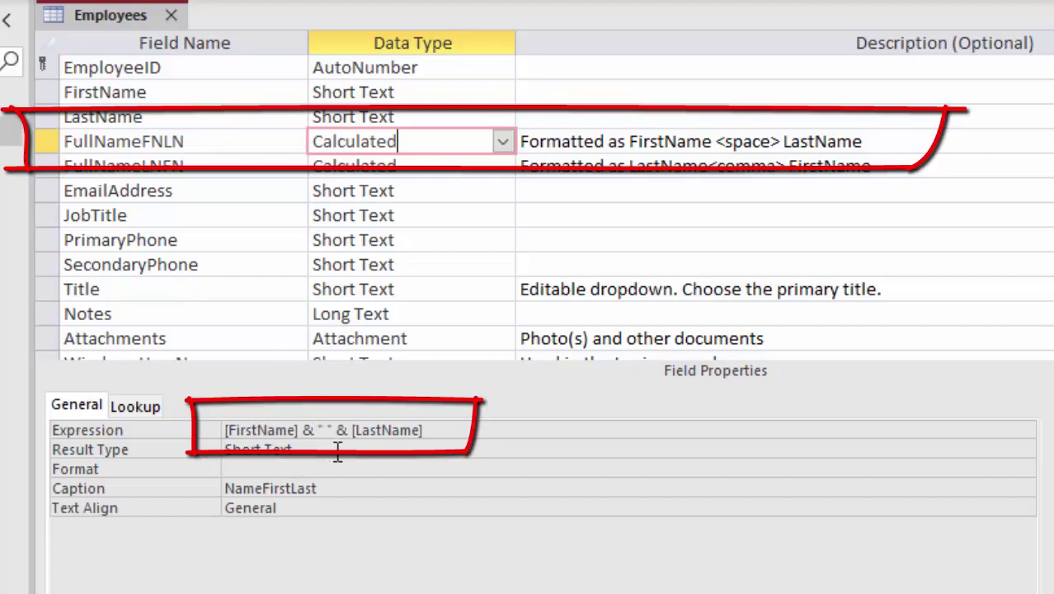
click(221, 167)
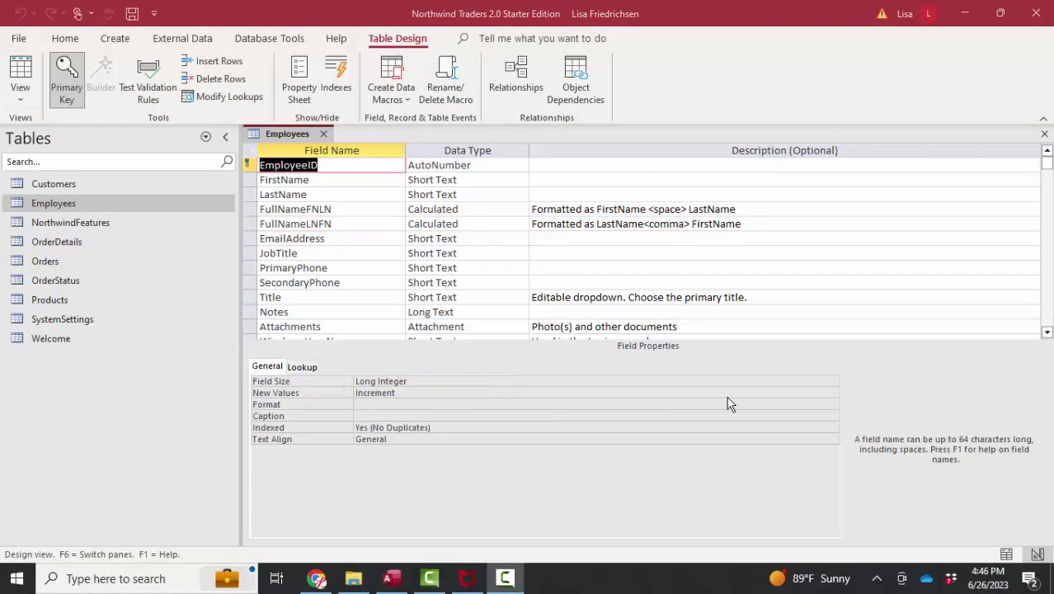
Review the name and email field properties, then set JobTitle's Required property to No.
click(327, 179)
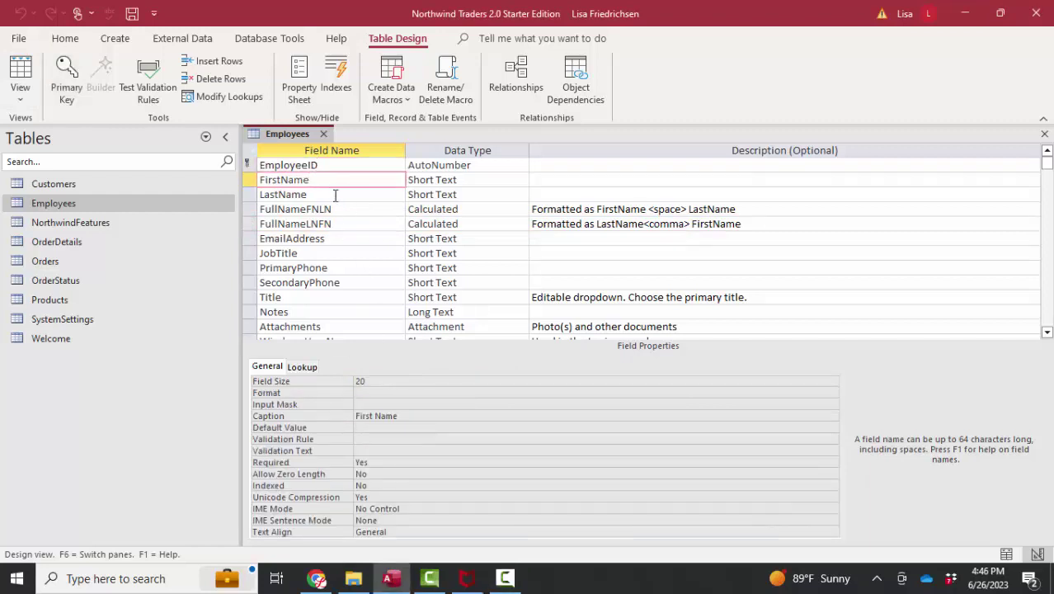
click(370, 463)
click(350, 197)
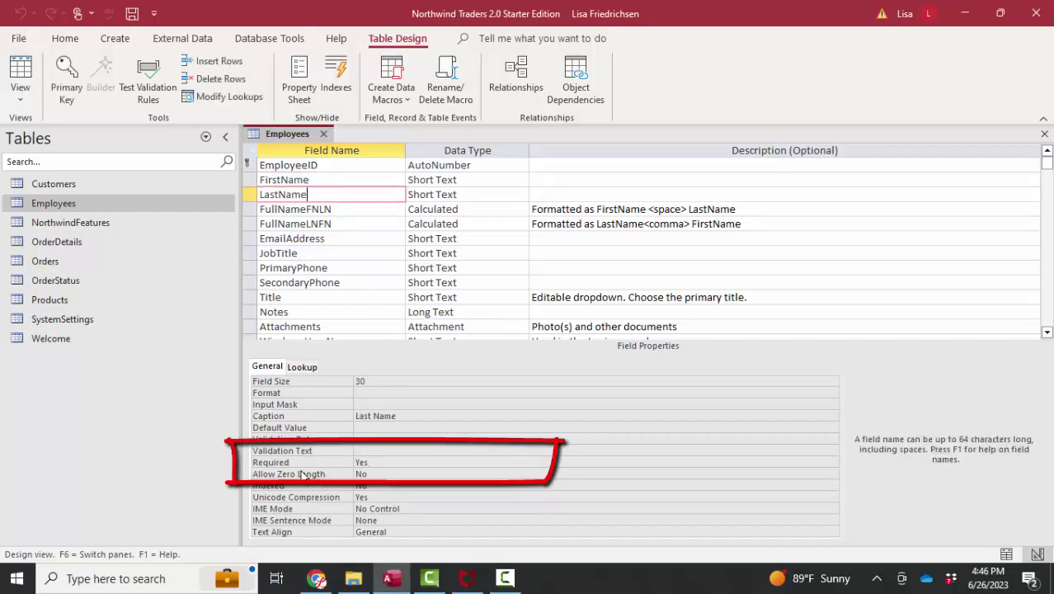
click(368, 211)
click(367, 224)
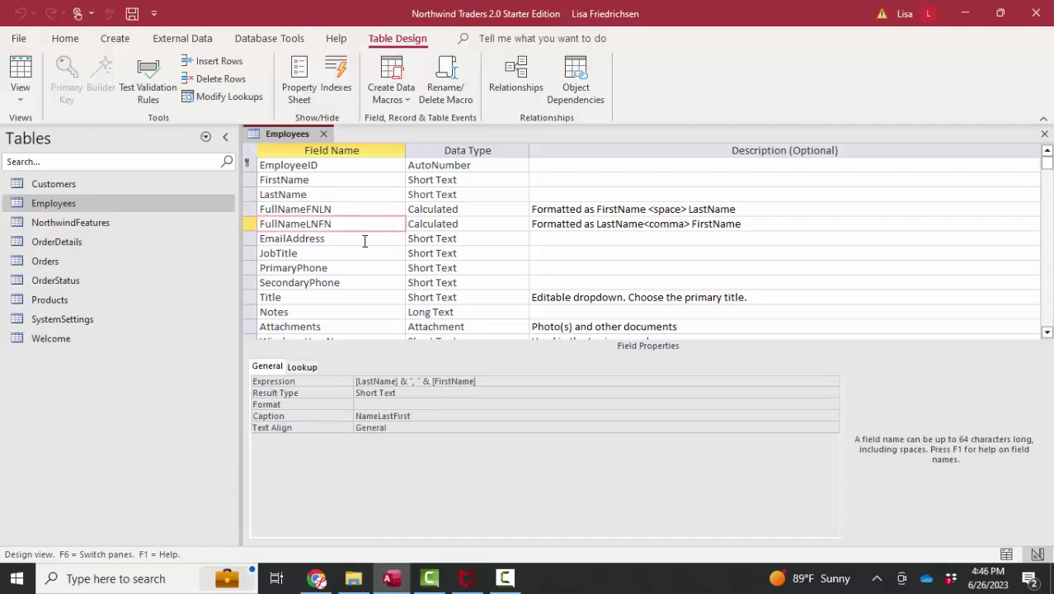
click(365, 240)
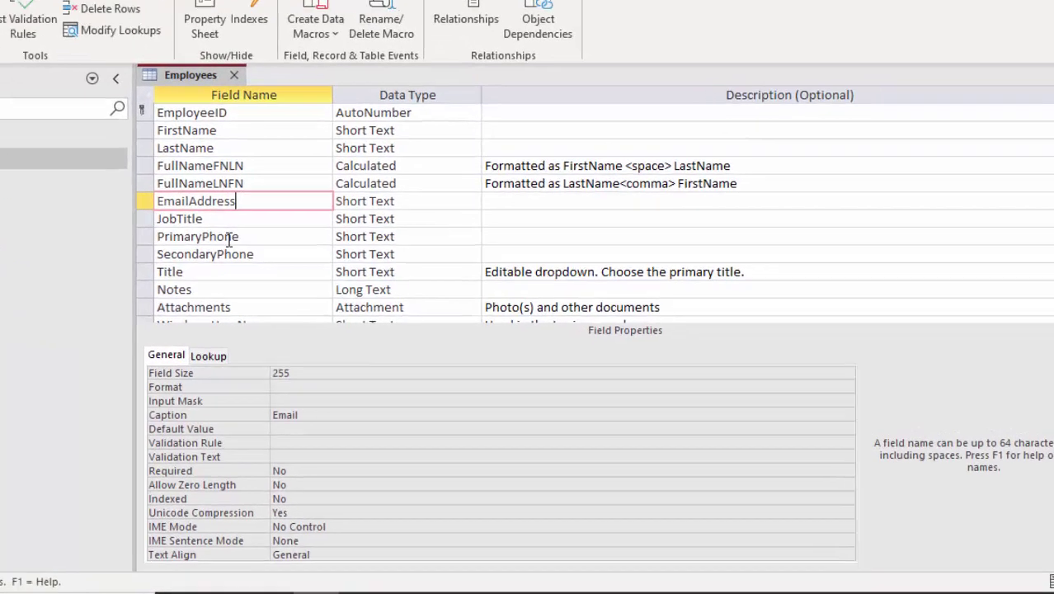
click(327, 255)
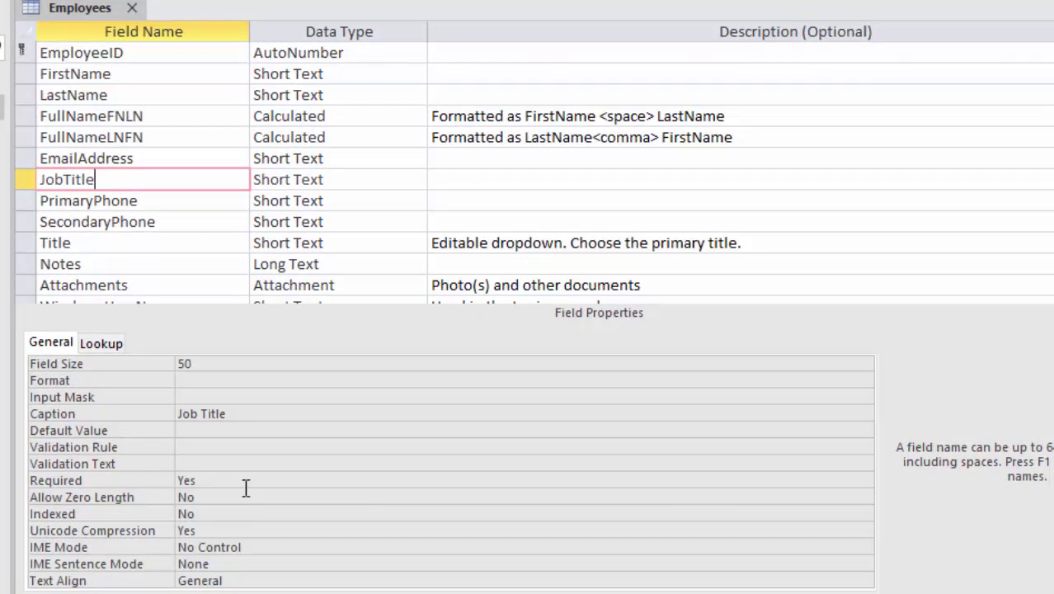
click(245, 483)
double_click(861, 478)
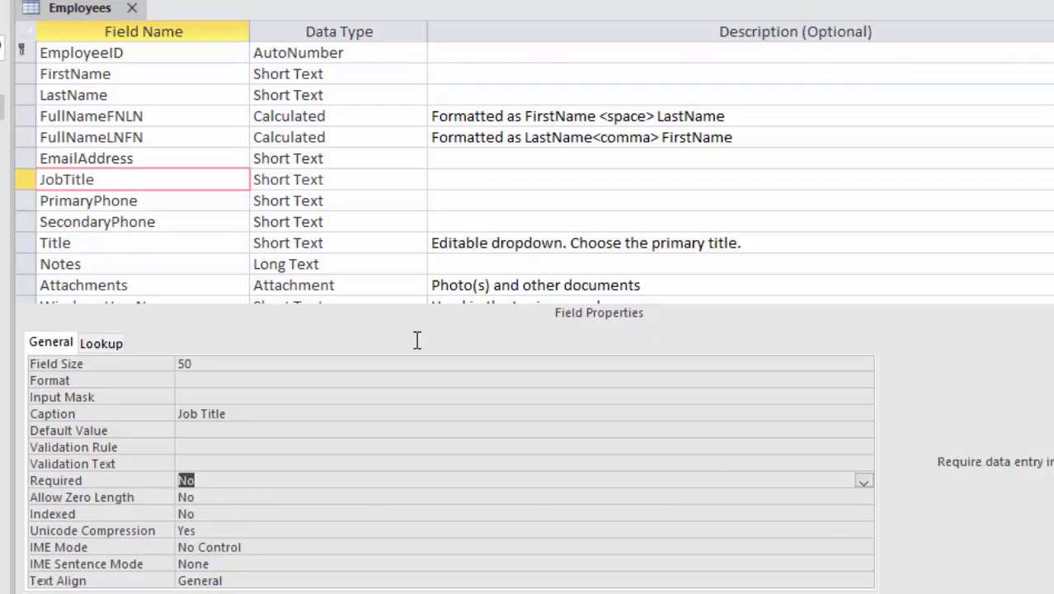
Review the remaining fields from PrimaryPhone to AddedBy, then close the design and save changes.
click(110, 201)
click(120, 225)
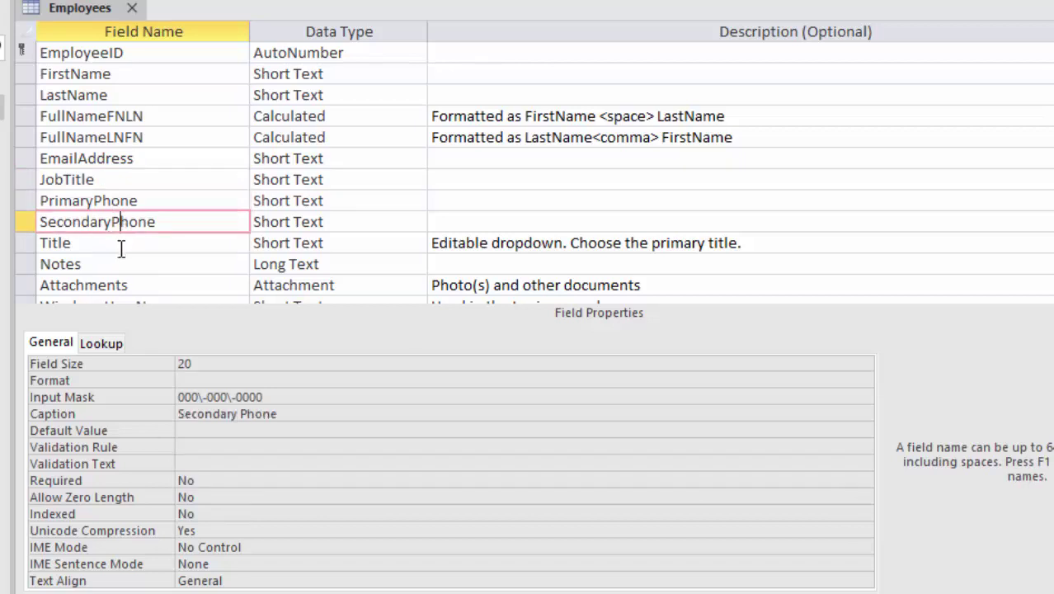
click(121, 244)
click(122, 266)
scroll(165, 278, down, 1)
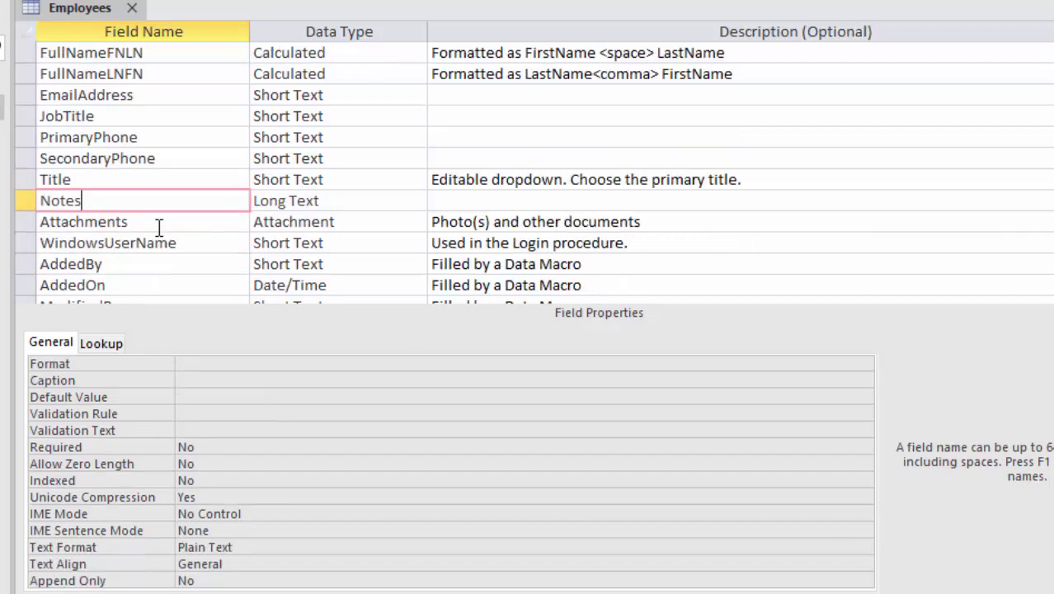
click(158, 225)
click(156, 243)
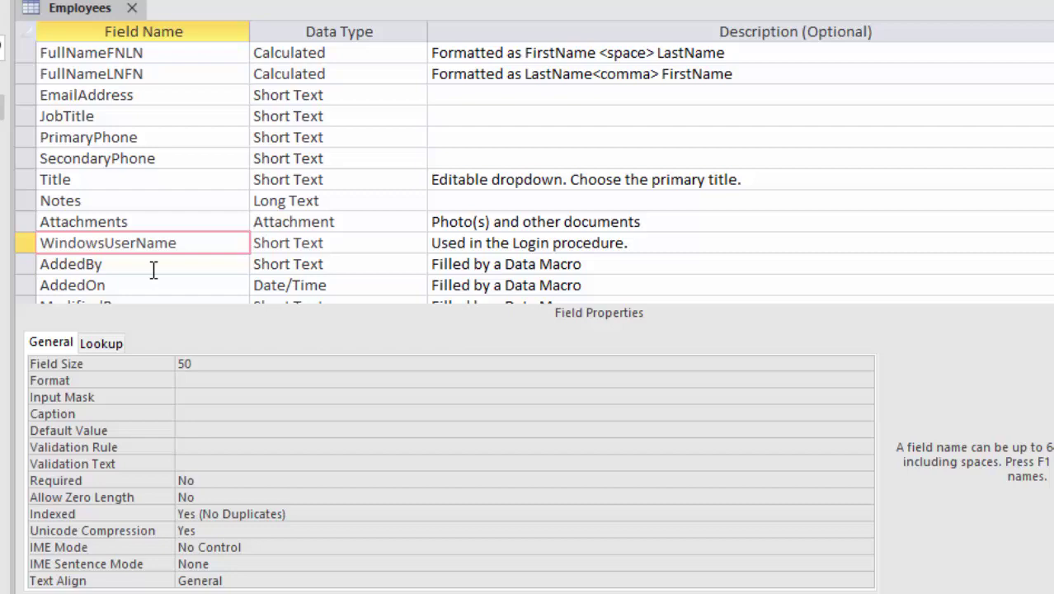
click(153, 268)
scroll(140, 239, down, 1)
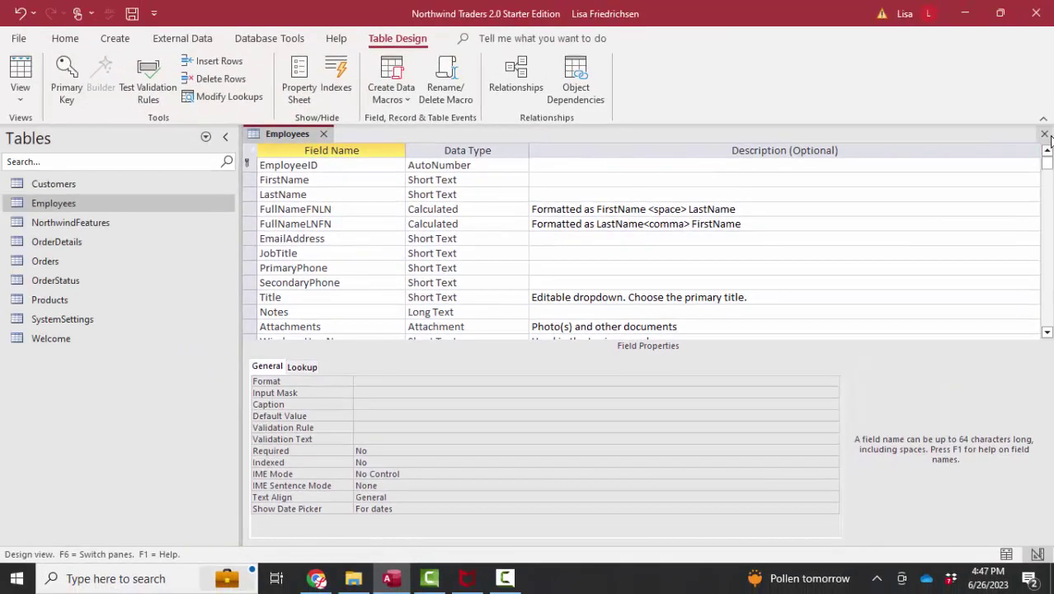
click(1045, 135)
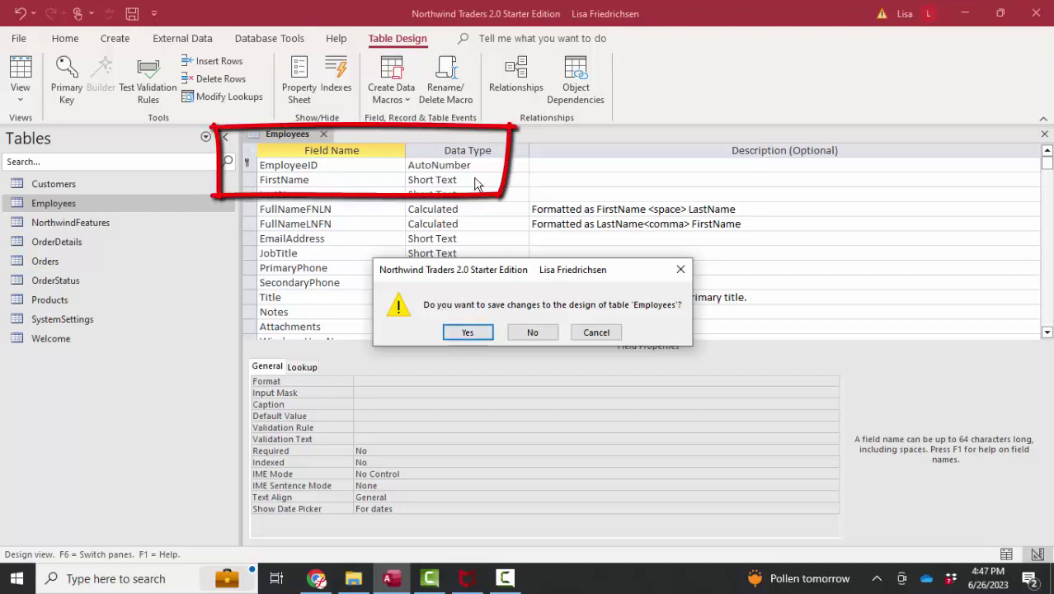
click(468, 332)
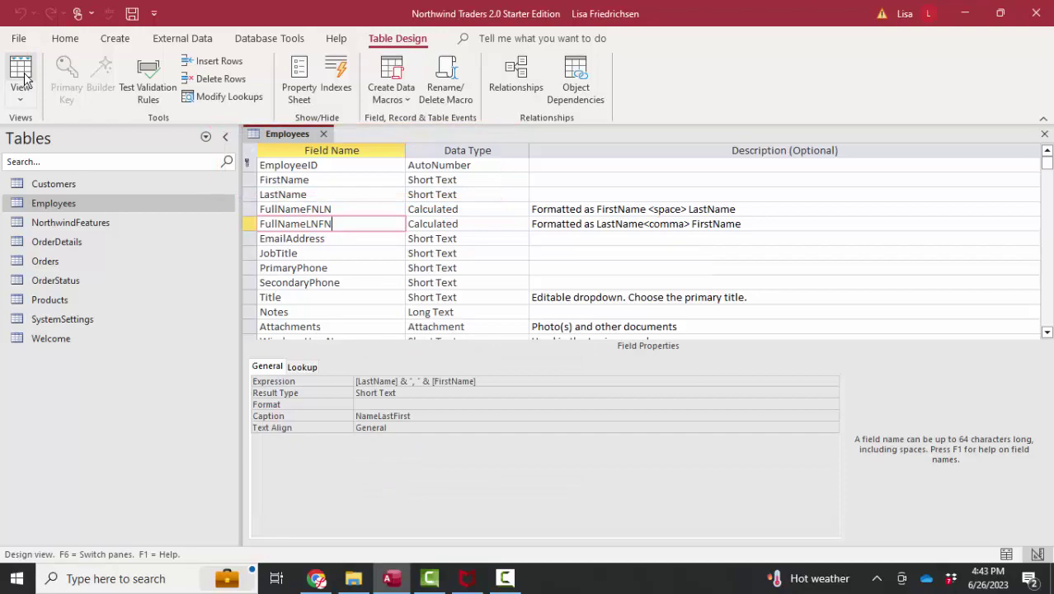
In Datasheet view, enter a new employee's first and last name in the new-record row.
click(21, 78)
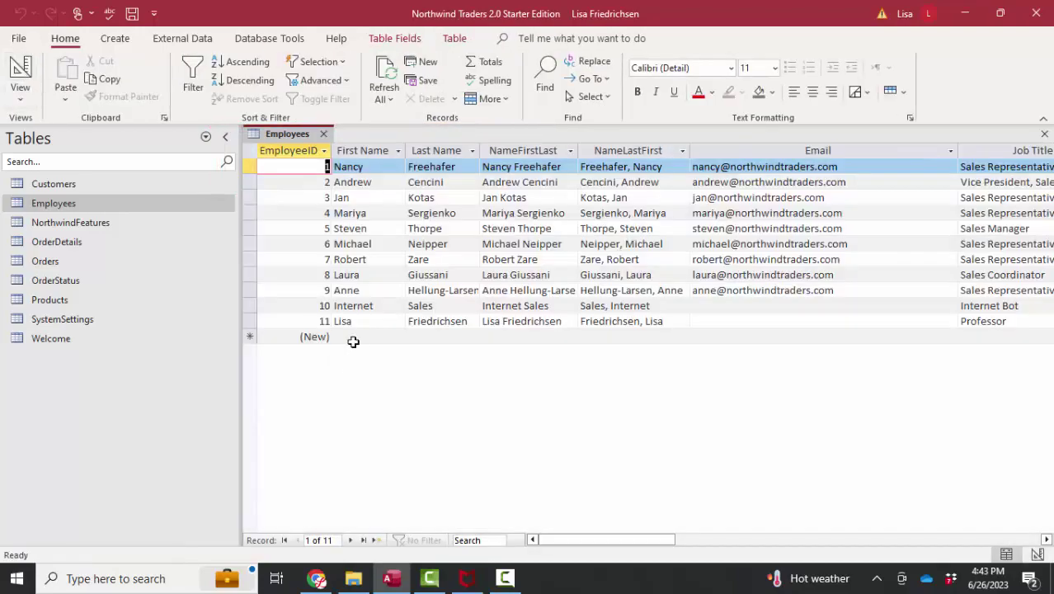
click(353, 340)
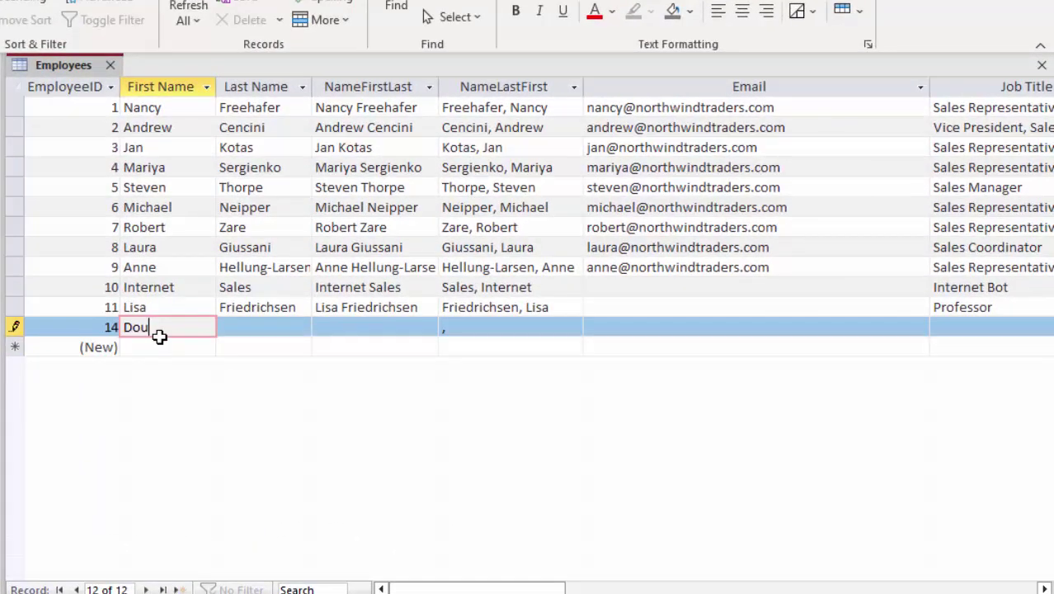
key(Tab)
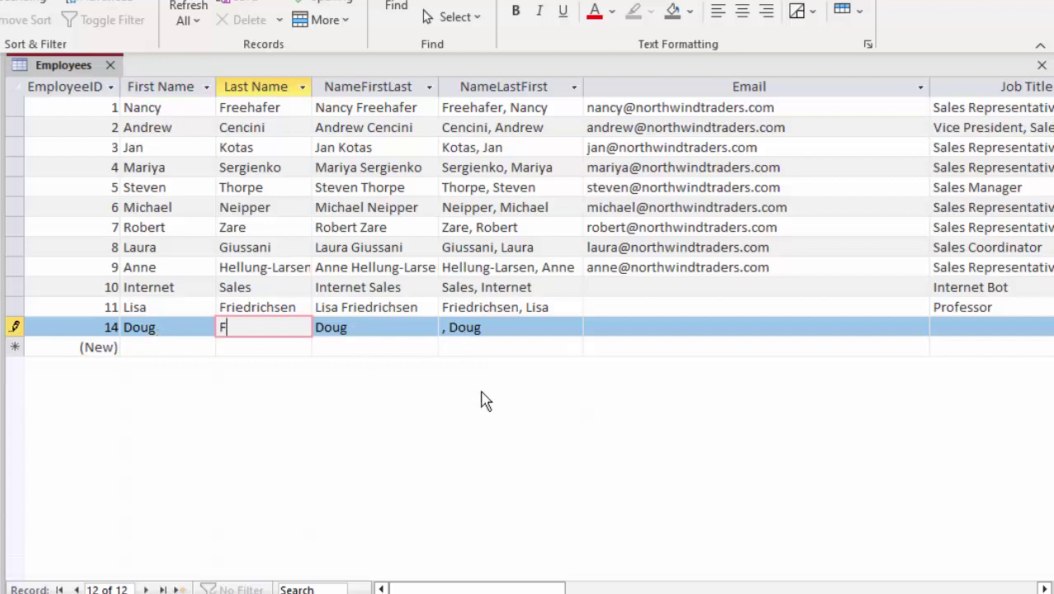
key(Tab)
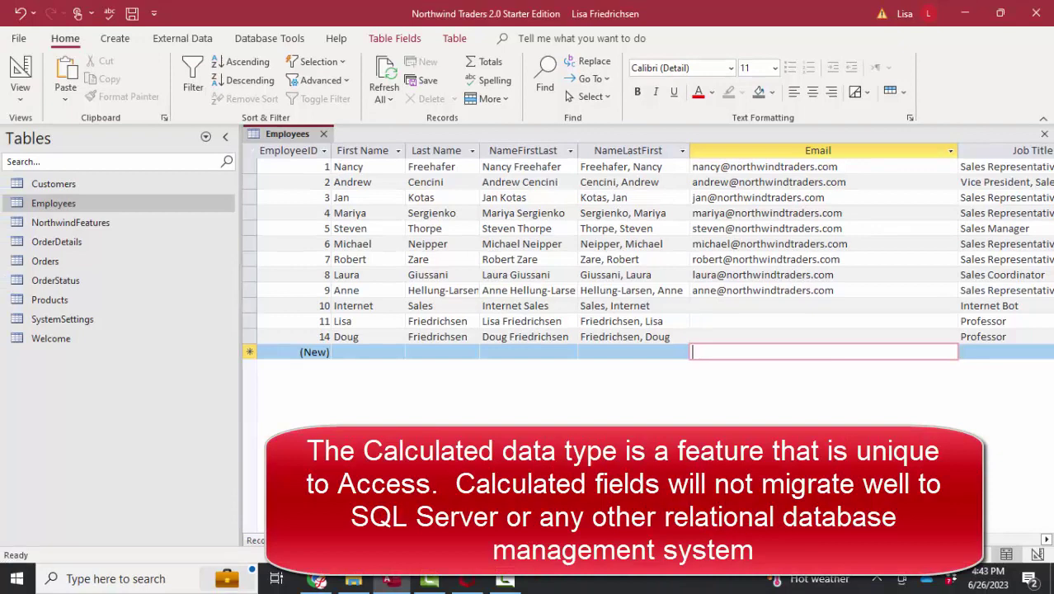
Confirm FullNameLNFN's Calculated data type in Design View, then close the Employees table and show the Create ribbon.
click(22, 79)
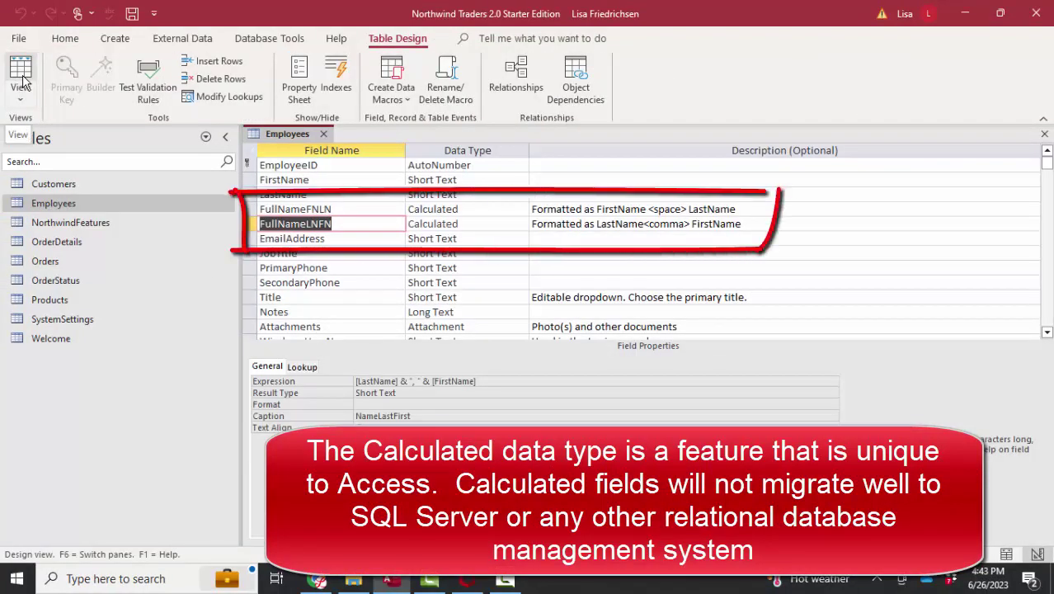
click(502, 224)
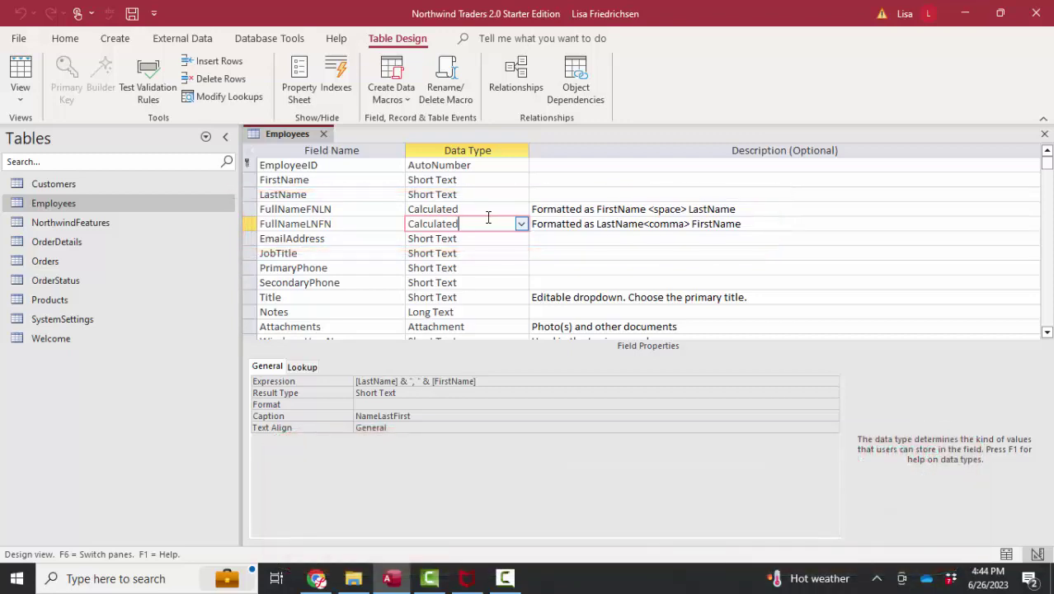
click(323, 134)
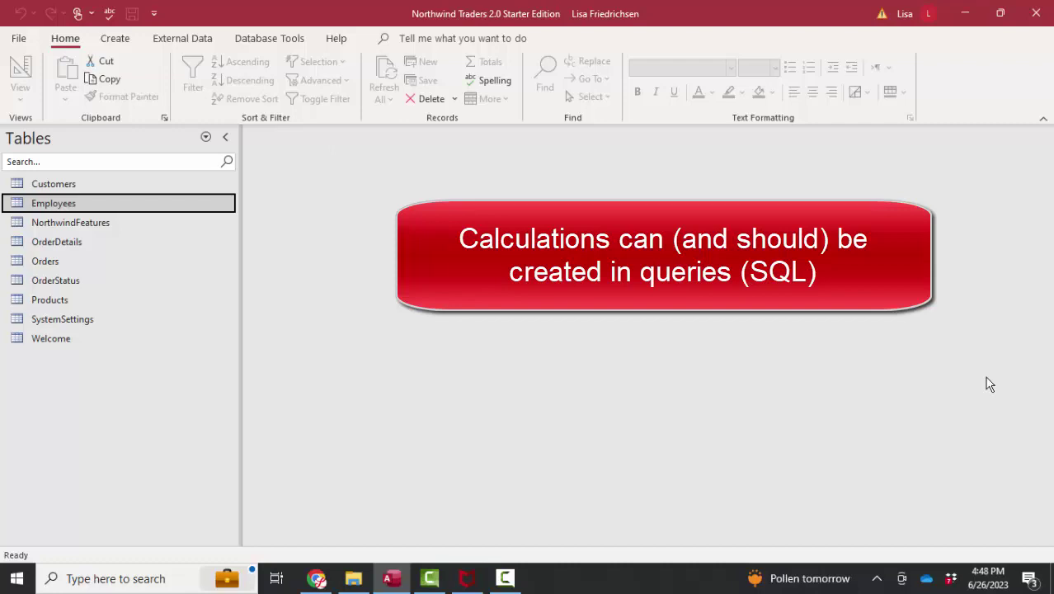
click(125, 41)
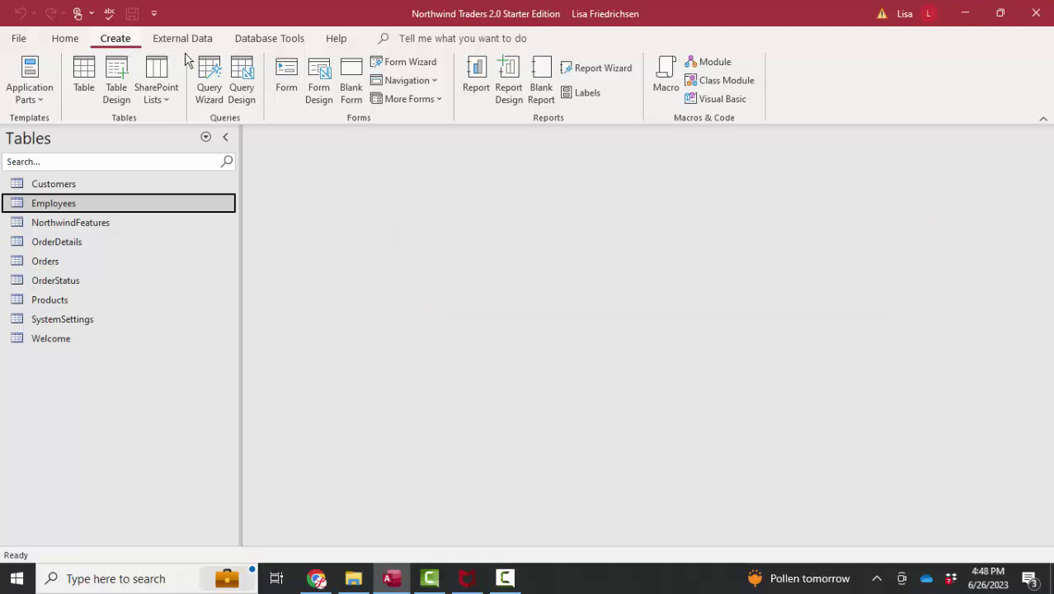
Start a query design on Employees with EmployeeID, FirstName and LastName, widening the fourth grid column.
click(239, 78)
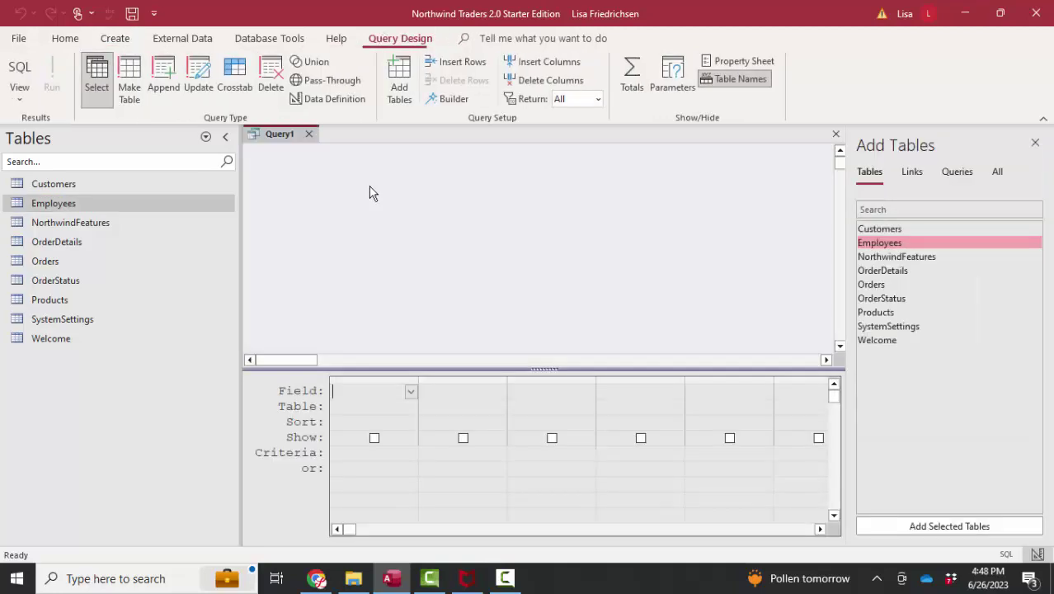
double_click(878, 244)
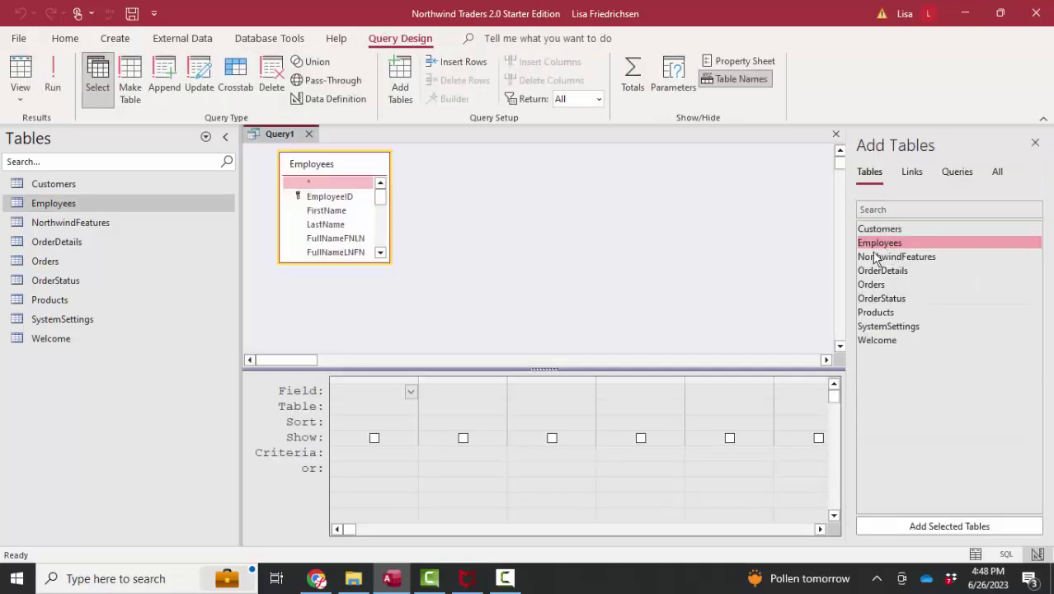
double_click(329, 198)
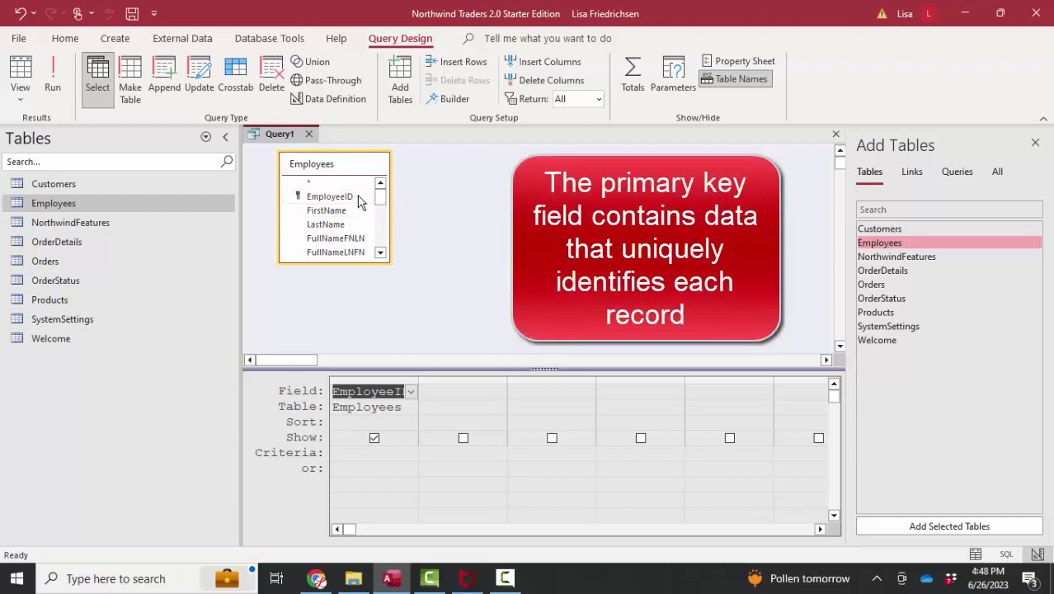
double_click(353, 213)
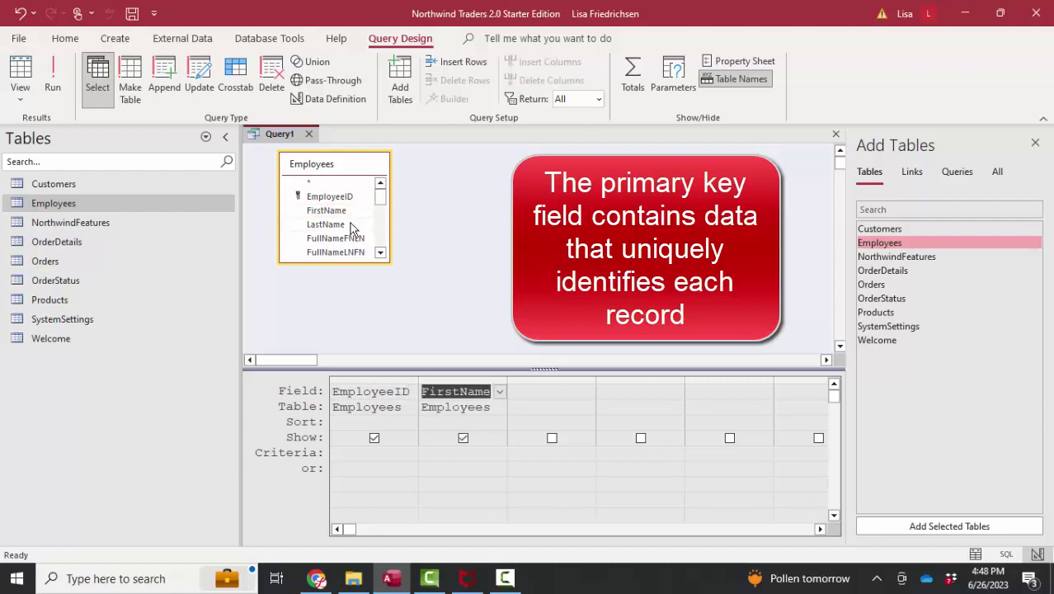
double_click(353, 225)
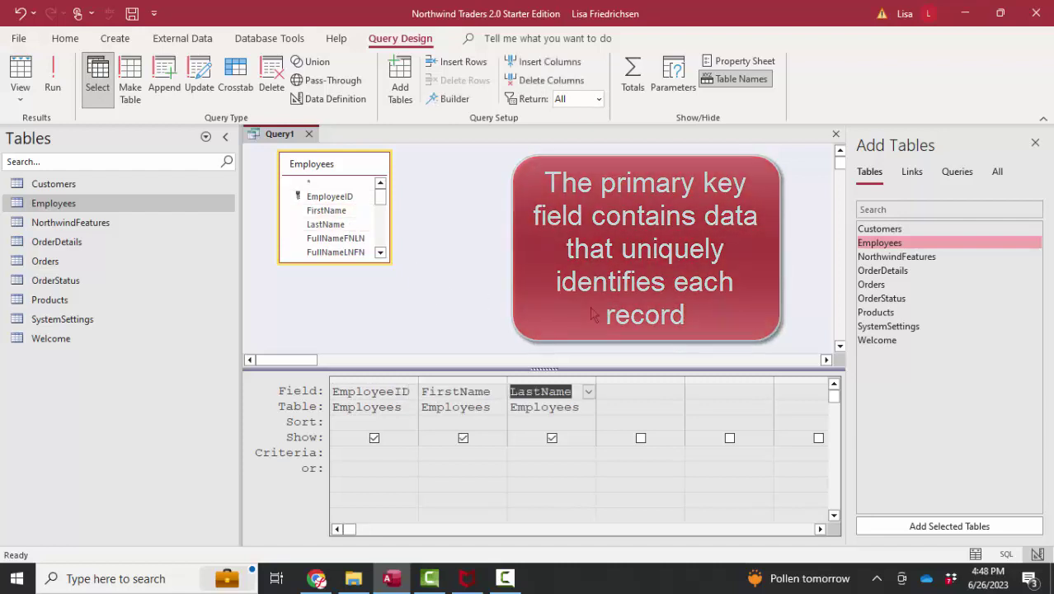
drag(684, 379, 783, 391)
Enter FullName:[FirstName]&" "&[LastName] in column 4, run the query, and widen the FullName column.
click(693, 392)
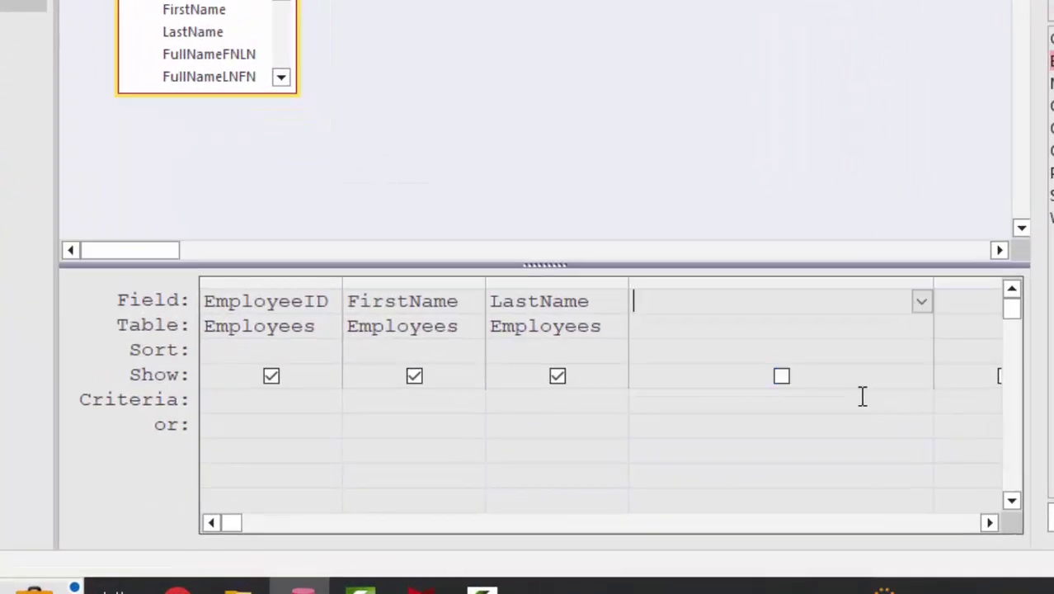
text(FullName:)
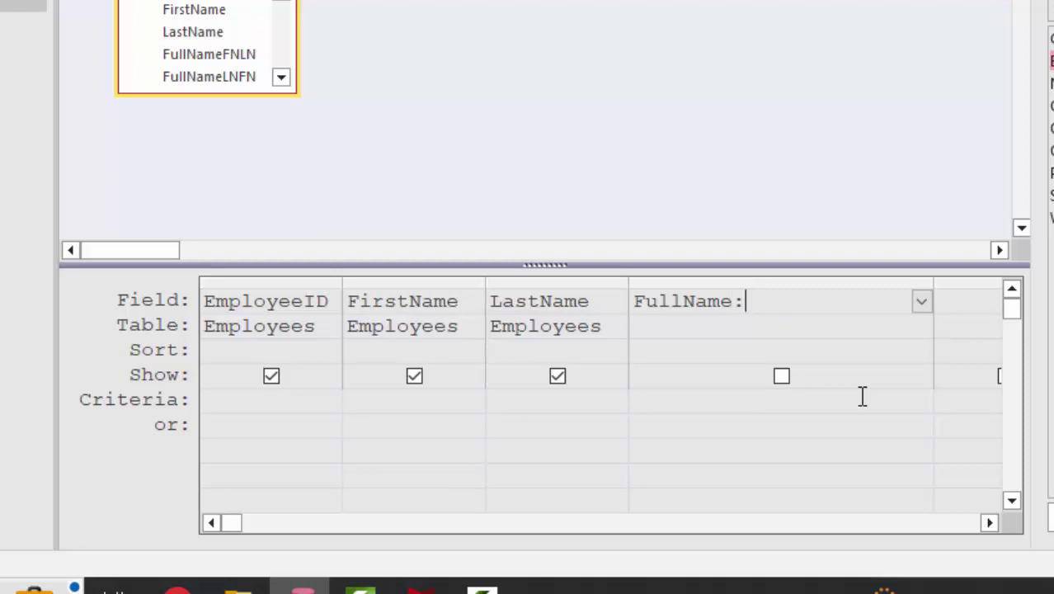
text([FirstName]&')
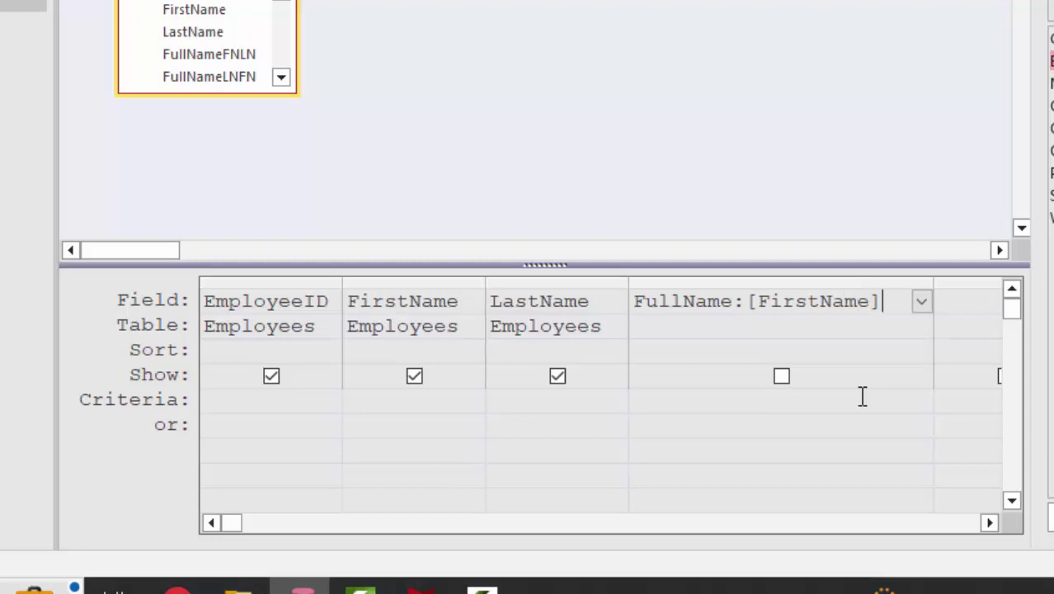
key(BackSpace)
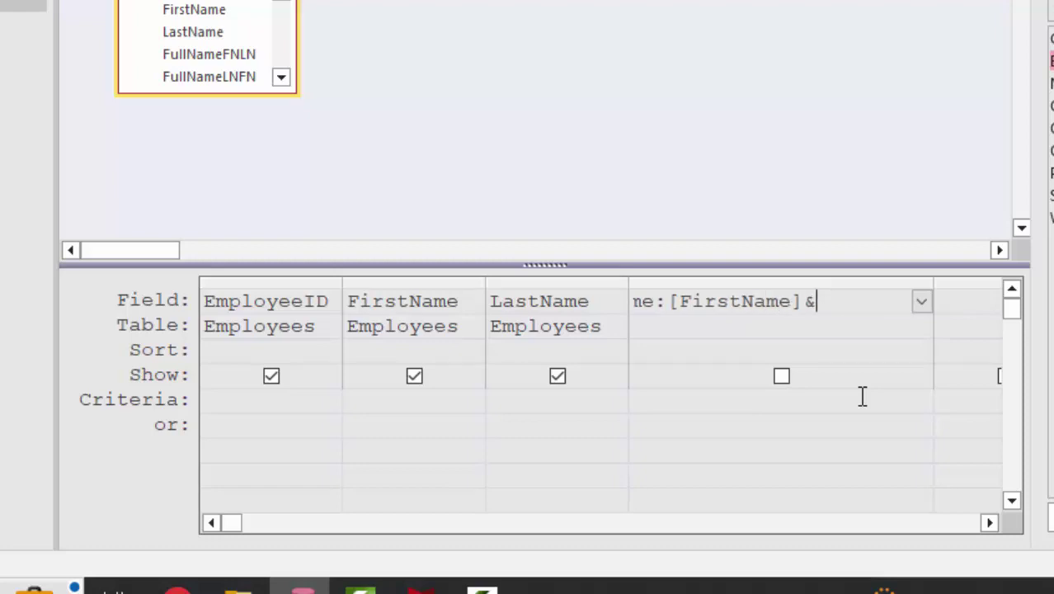
text(" "&[LastName)
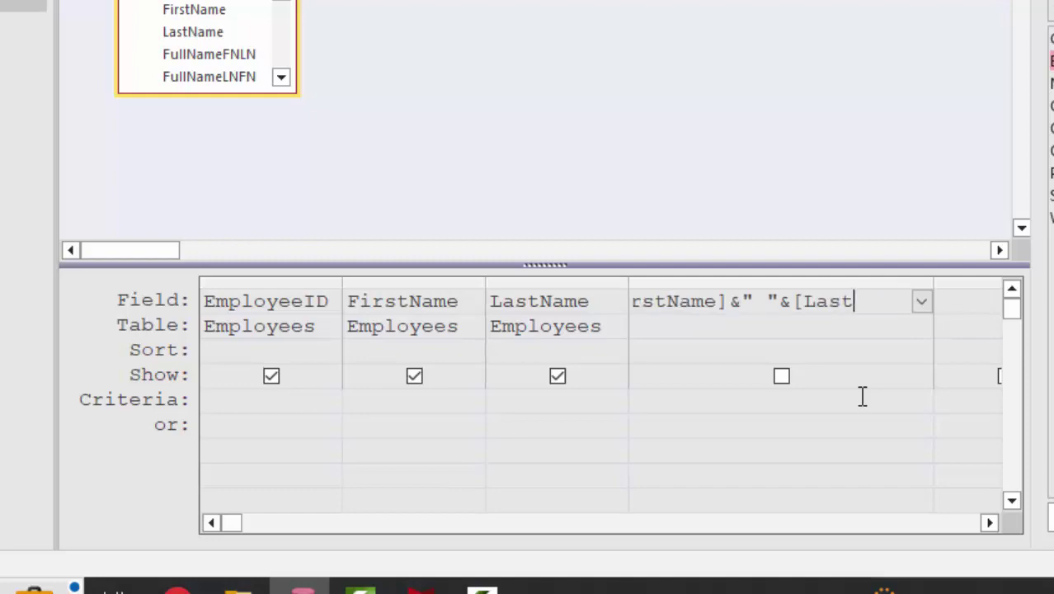
text(])
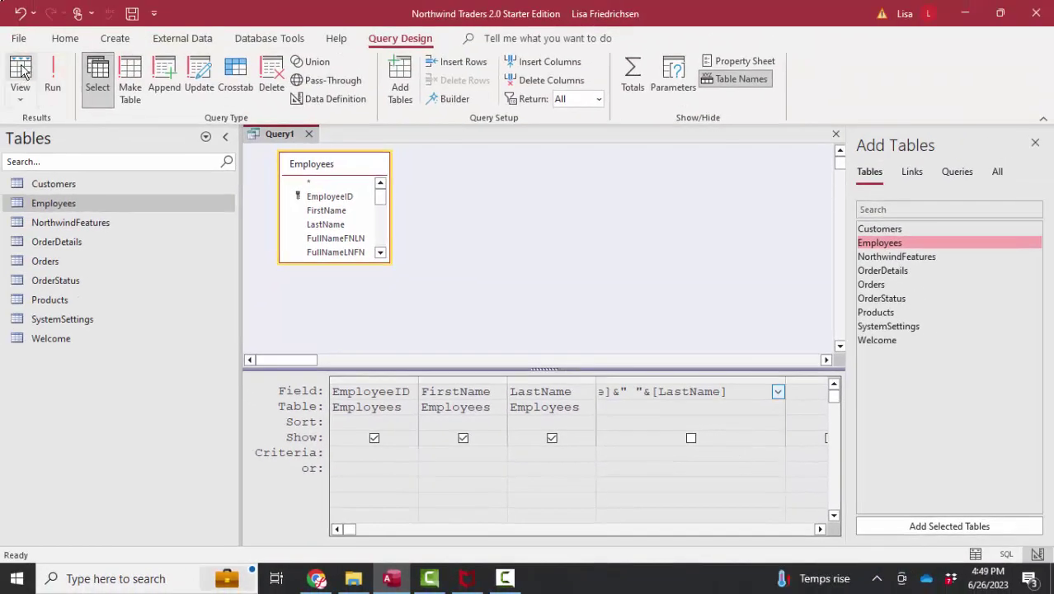
click(21, 73)
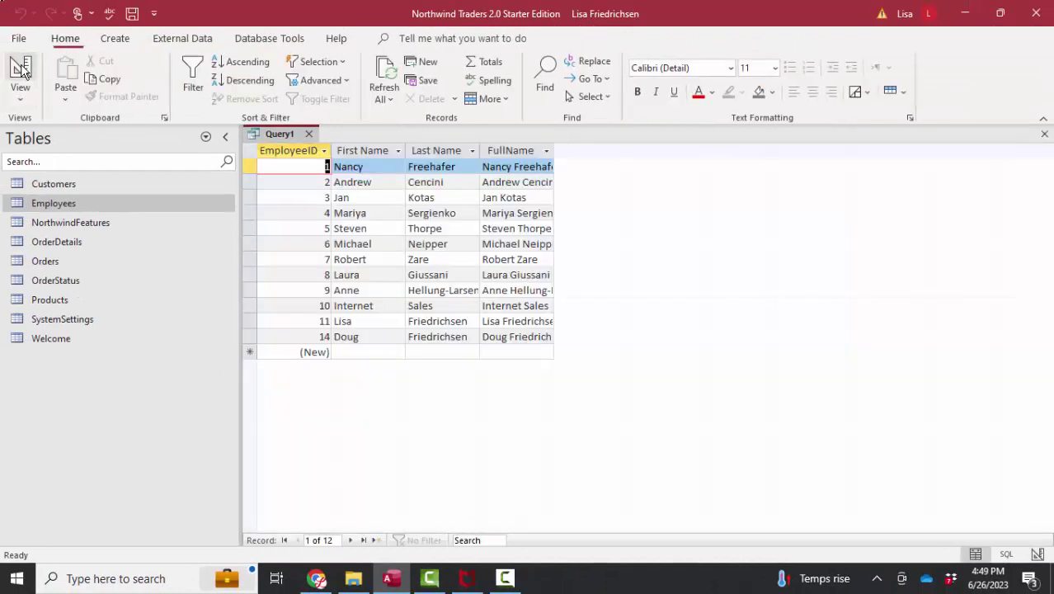
drag(555, 149, 555, 150)
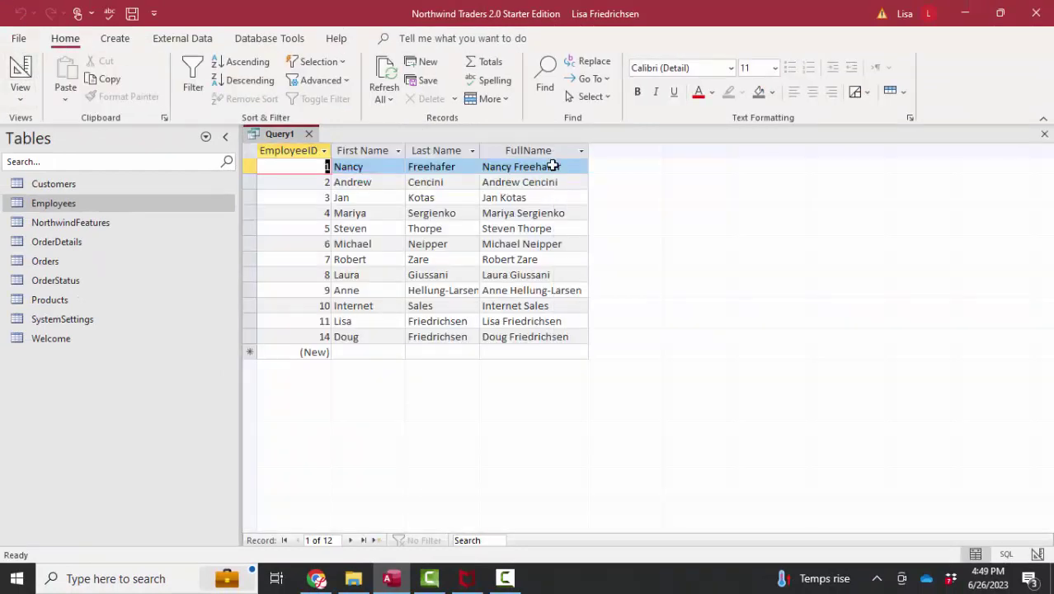
Move LastName ahead of FirstName, sort both ascending, and run the query.
click(22, 73)
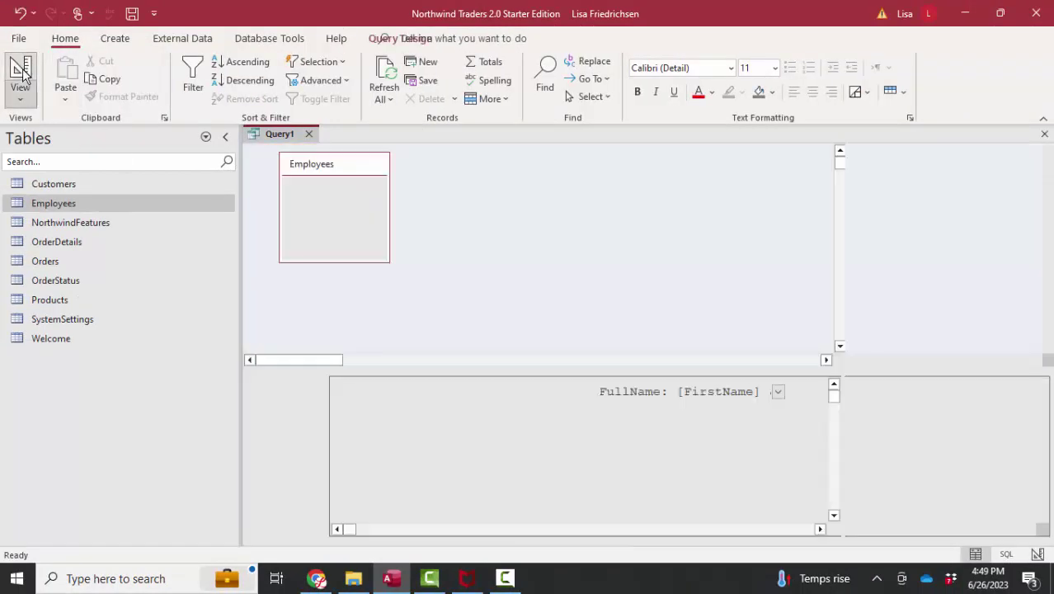
click(560, 380)
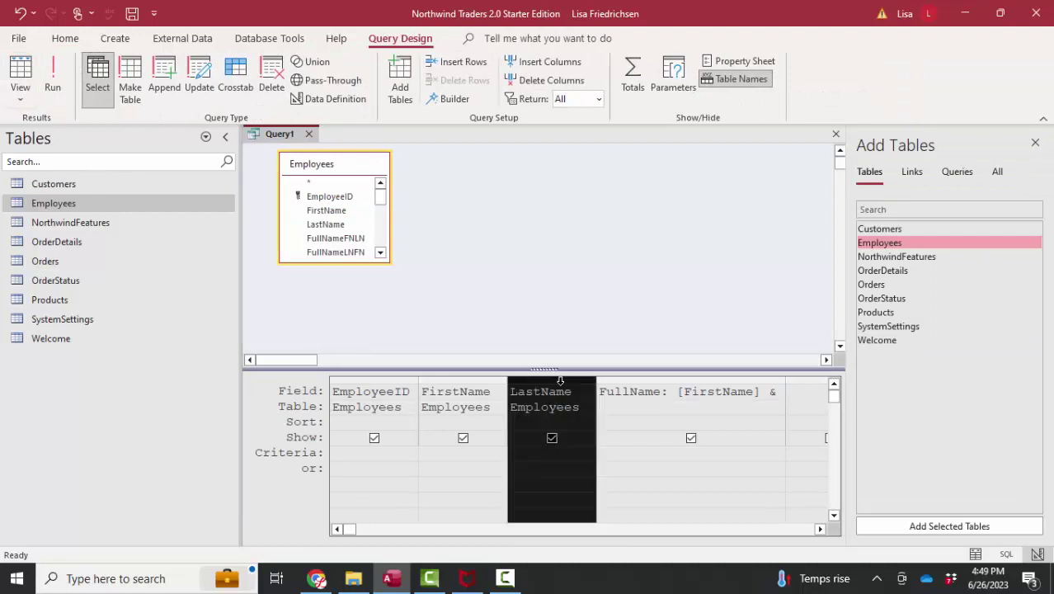
drag(562, 380, 462, 393)
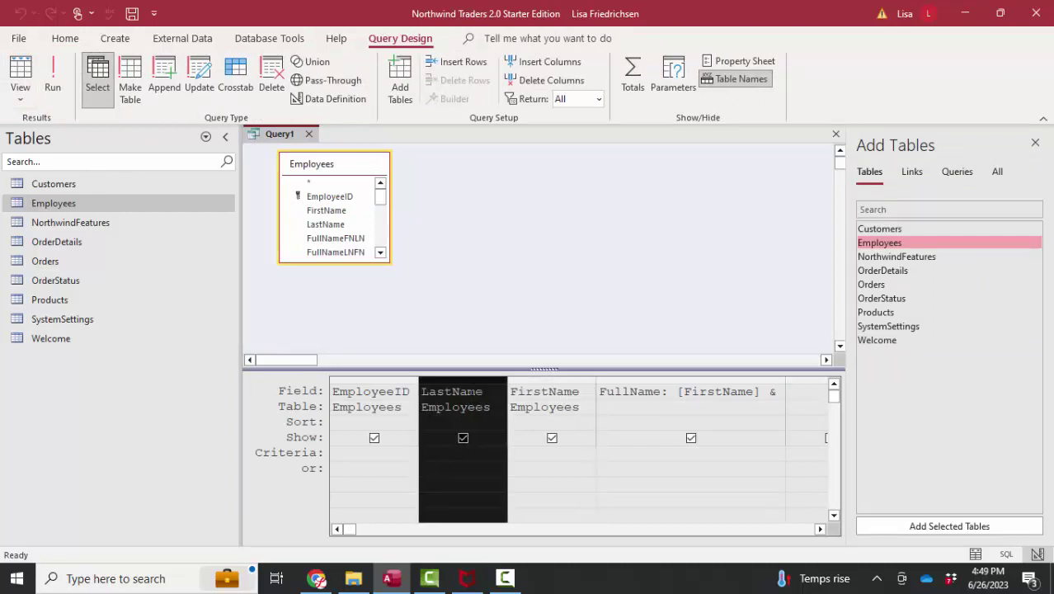
click(497, 423)
click(493, 441)
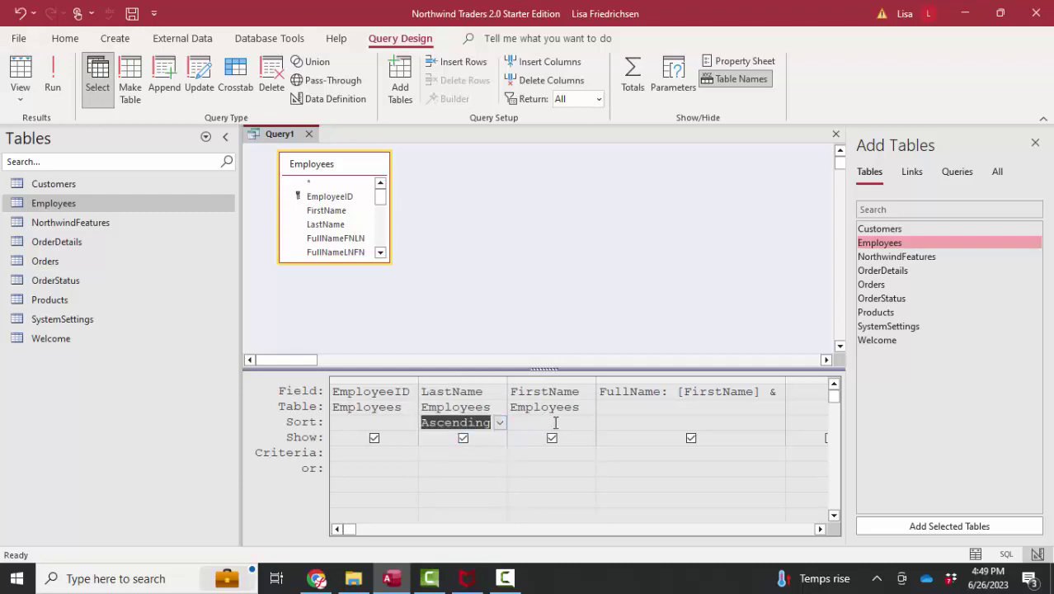
click(589, 423)
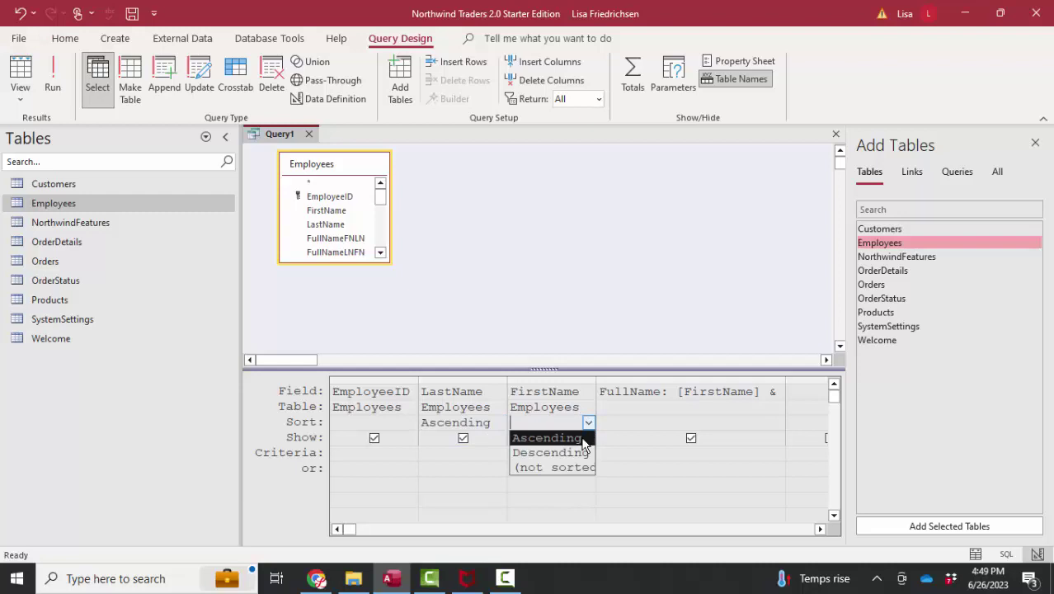
click(582, 440)
click(20, 72)
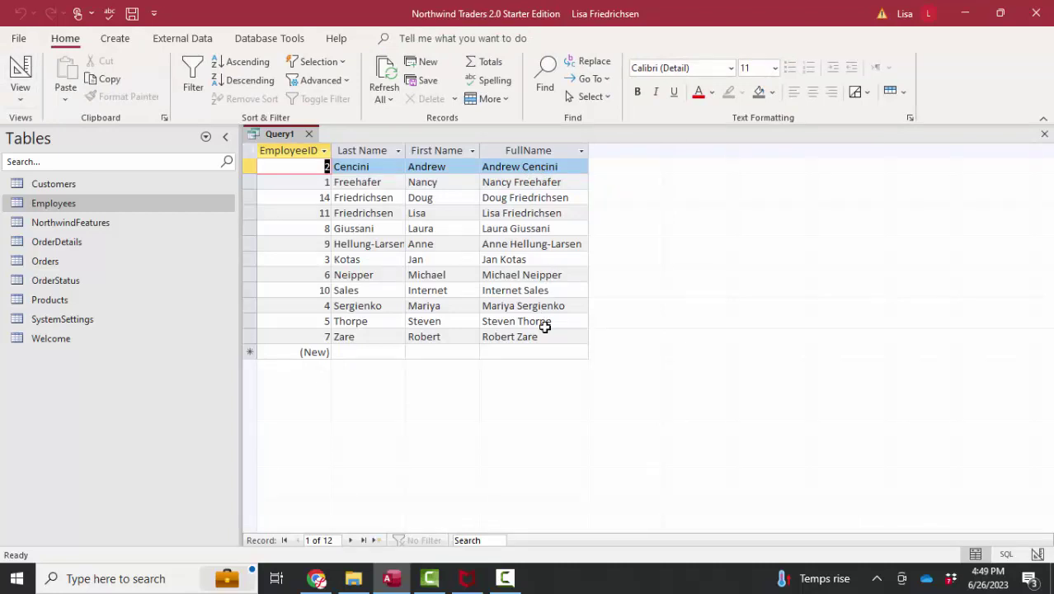
Enter a new employee's last and first names in the query's new-record row.
click(378, 353)
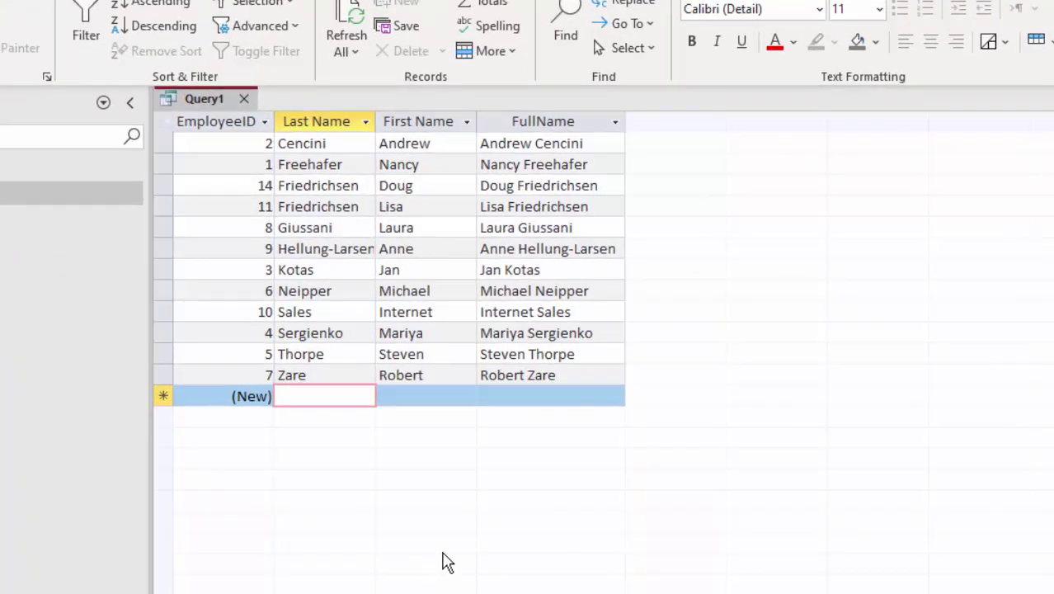
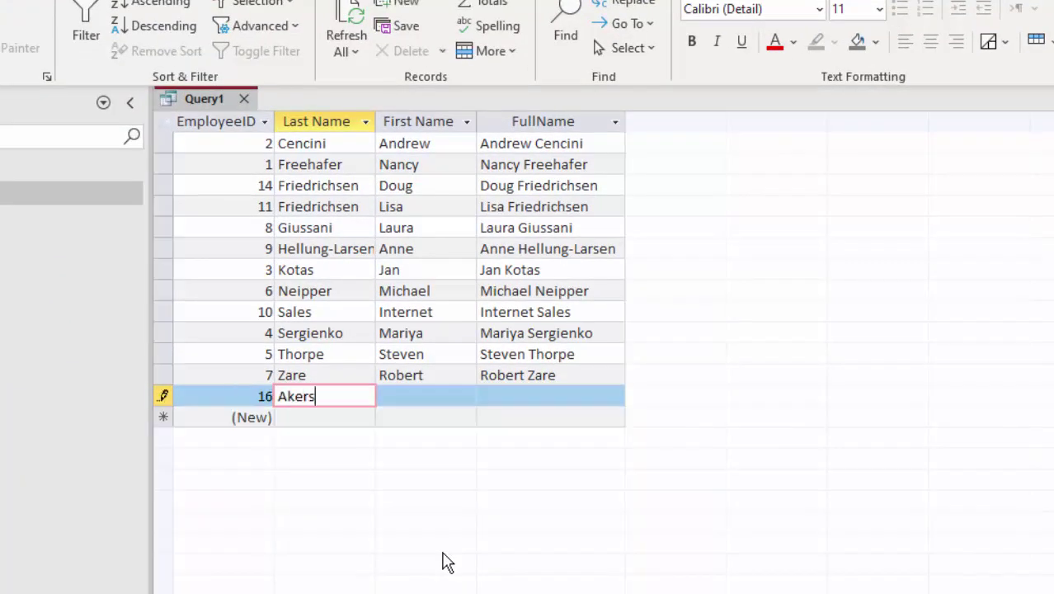
key(Tab)
key(Tab)
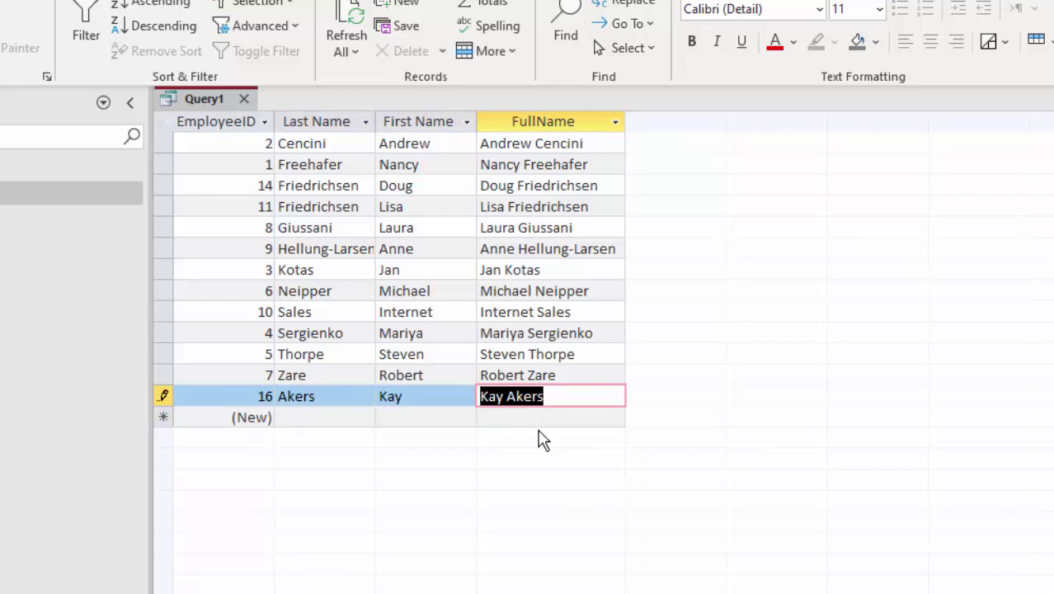
Save the query as qryName.
key(ctrl+s)
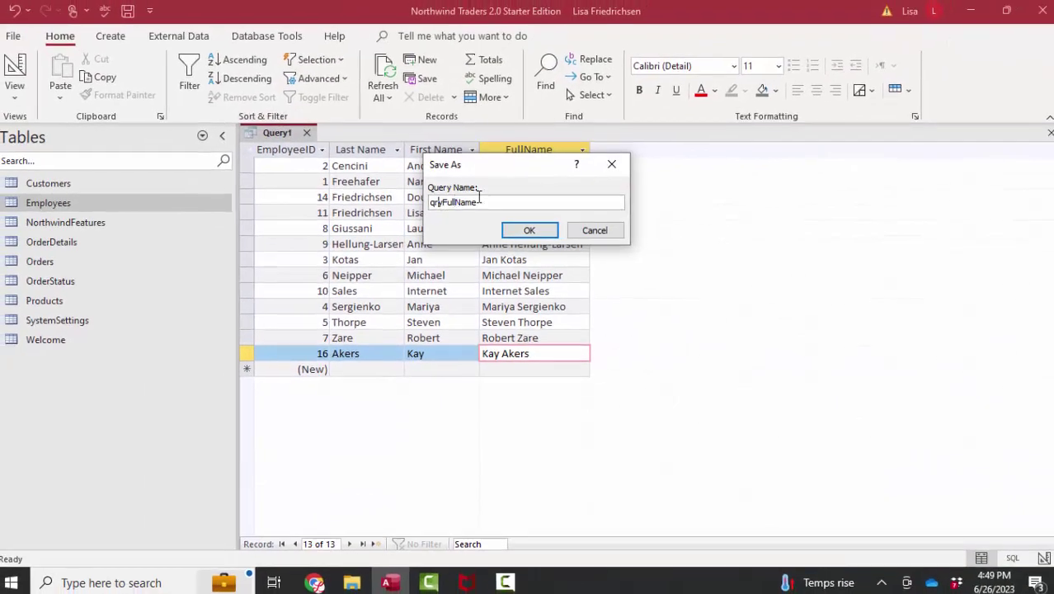
text(qryName)
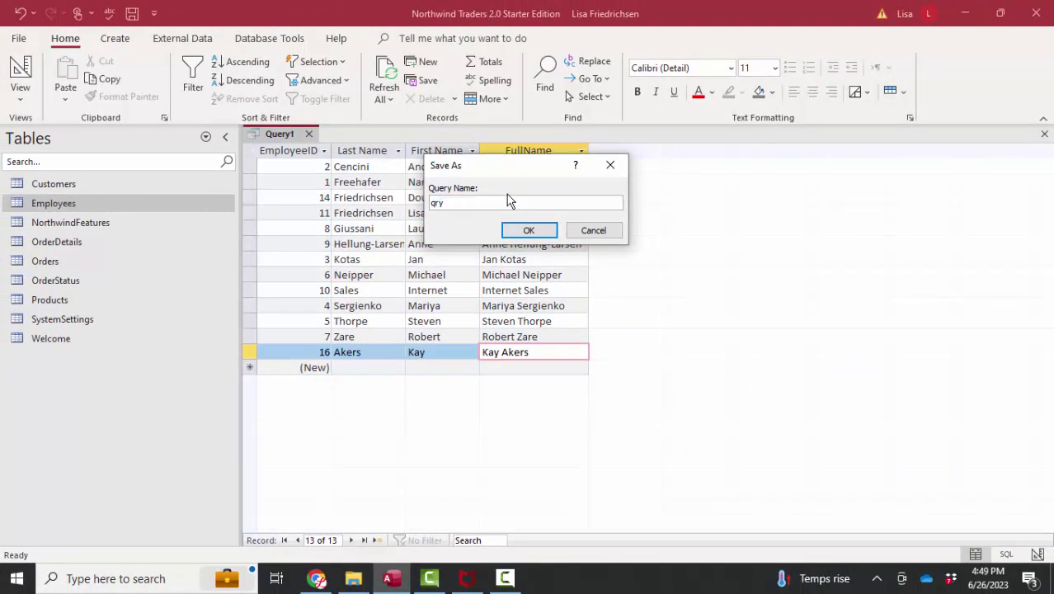
click(529, 231)
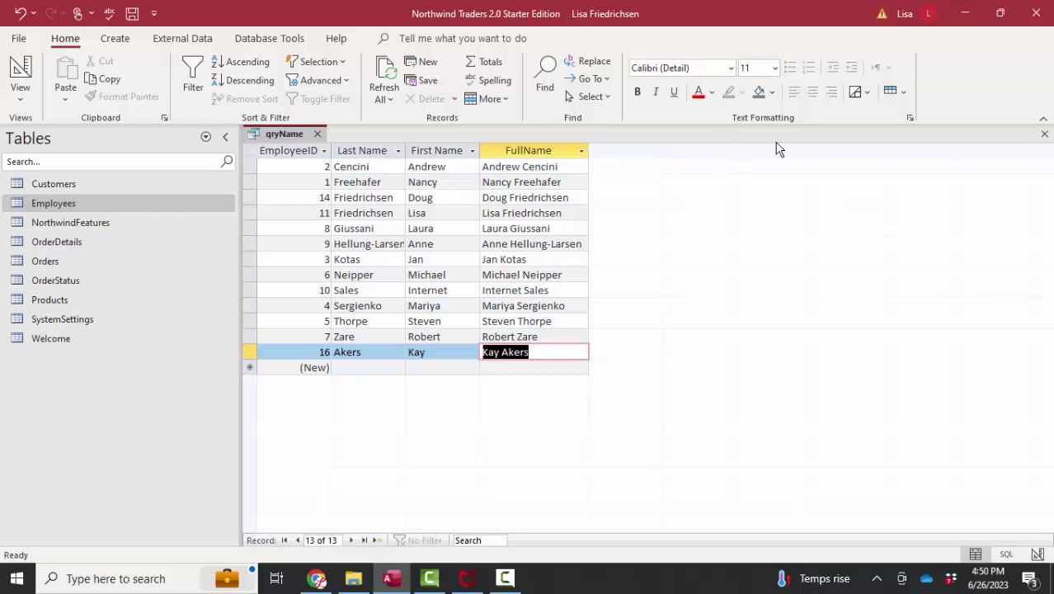
Close qryName and start a new query design with an enlarged Employees field list.
click(1044, 134)
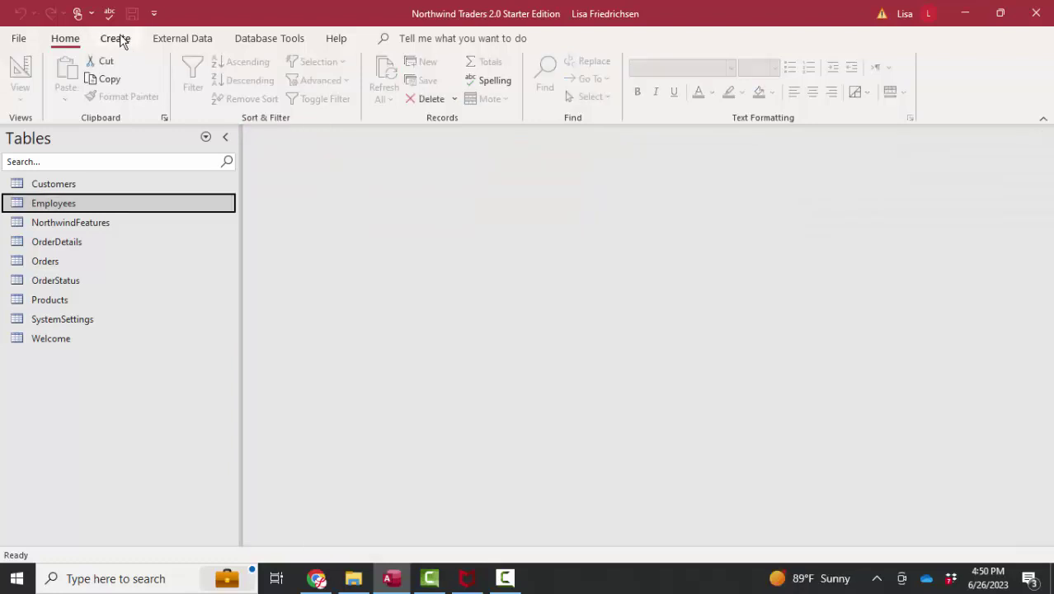
click(118, 38)
click(244, 86)
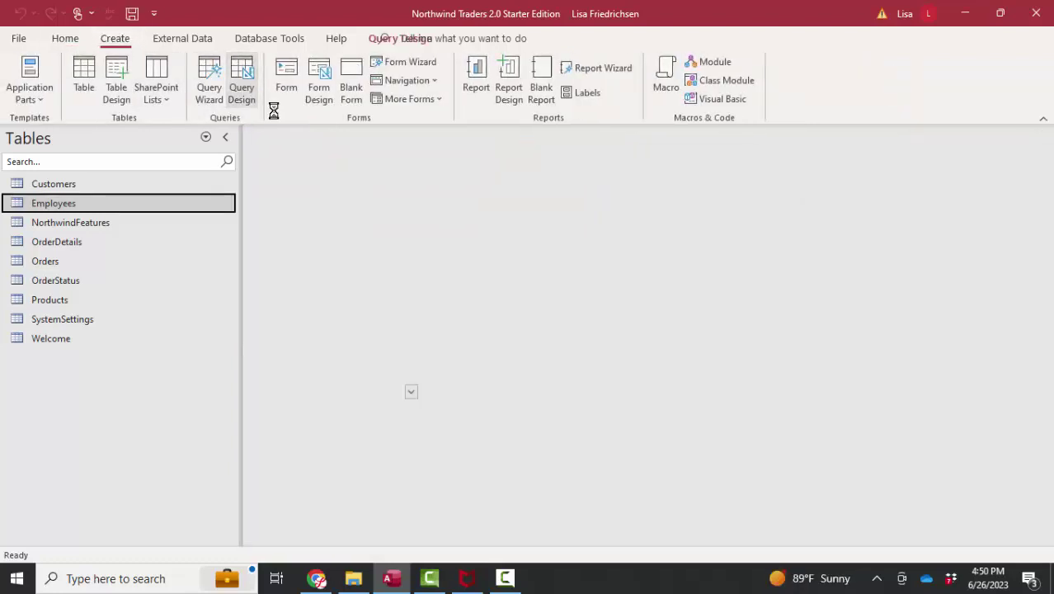
double_click(885, 244)
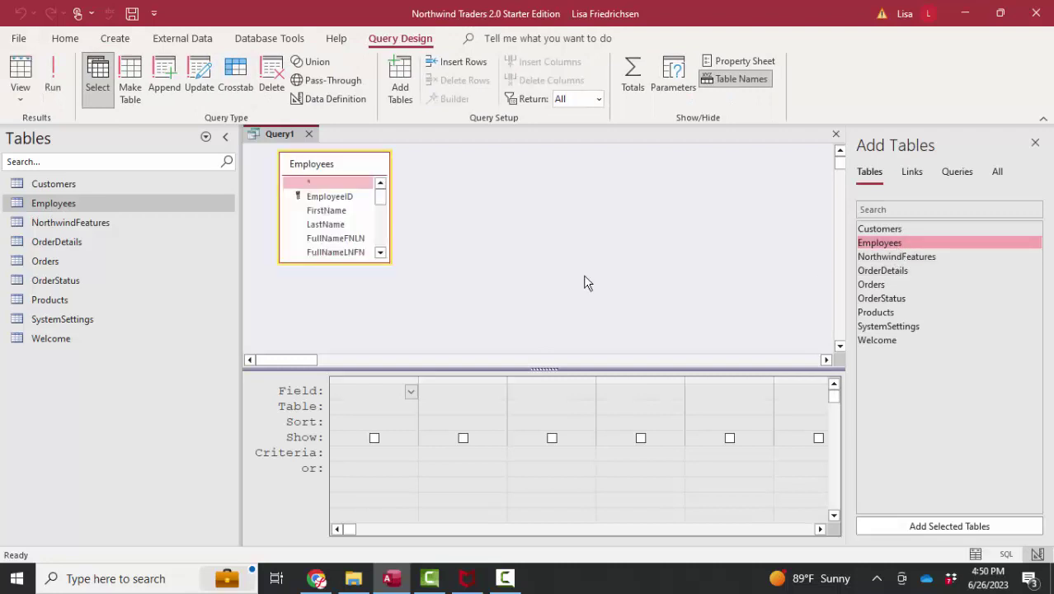
drag(365, 261, 365, 338)
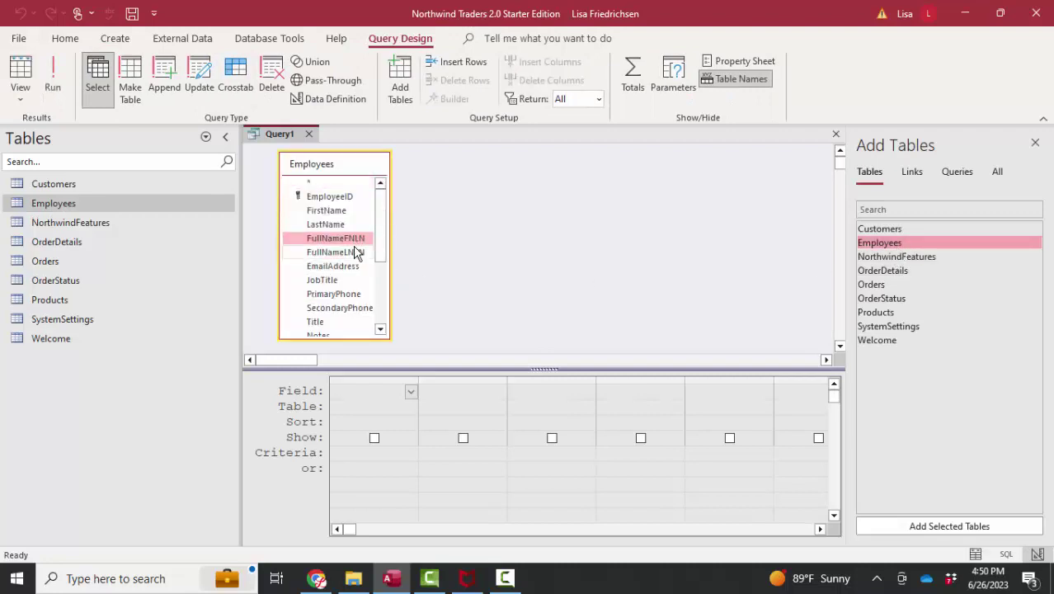
click(352, 251)
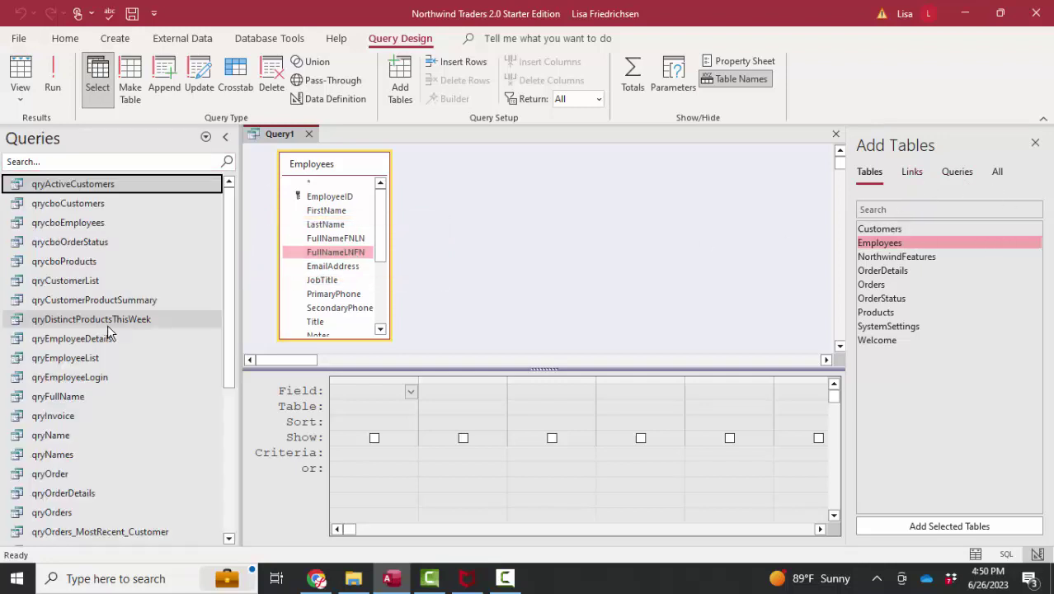
Add qryName, join it on EmployeeID, and add FirstName, LastName, JobTitle and qryName.FullName.
drag(60, 434, 491, 180)
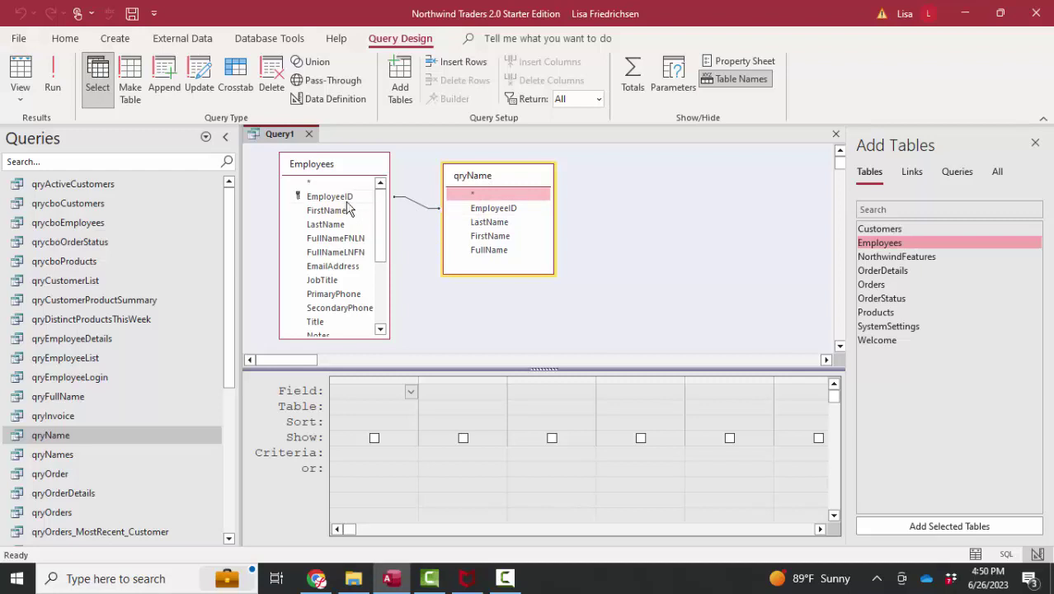
drag(329, 198, 503, 218)
click(345, 212)
double_click(345, 224)
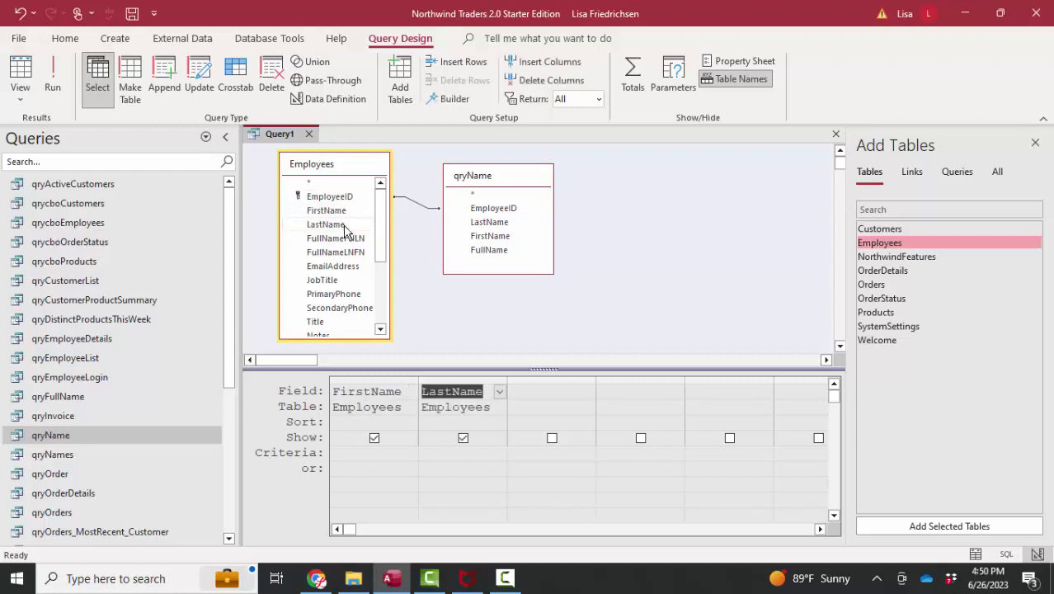
double_click(338, 281)
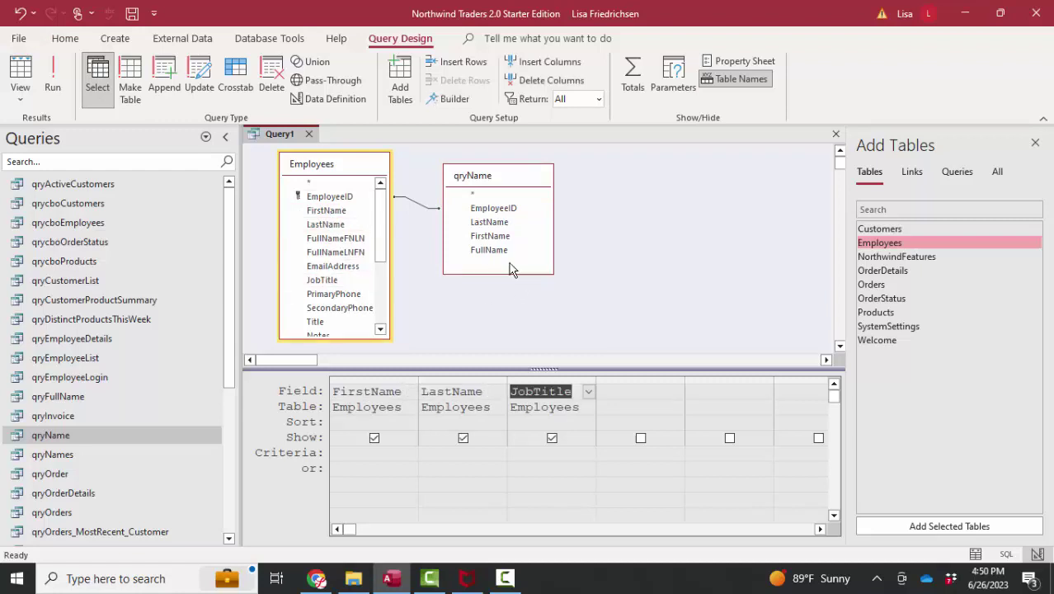
click(487, 252)
double_click(488, 252)
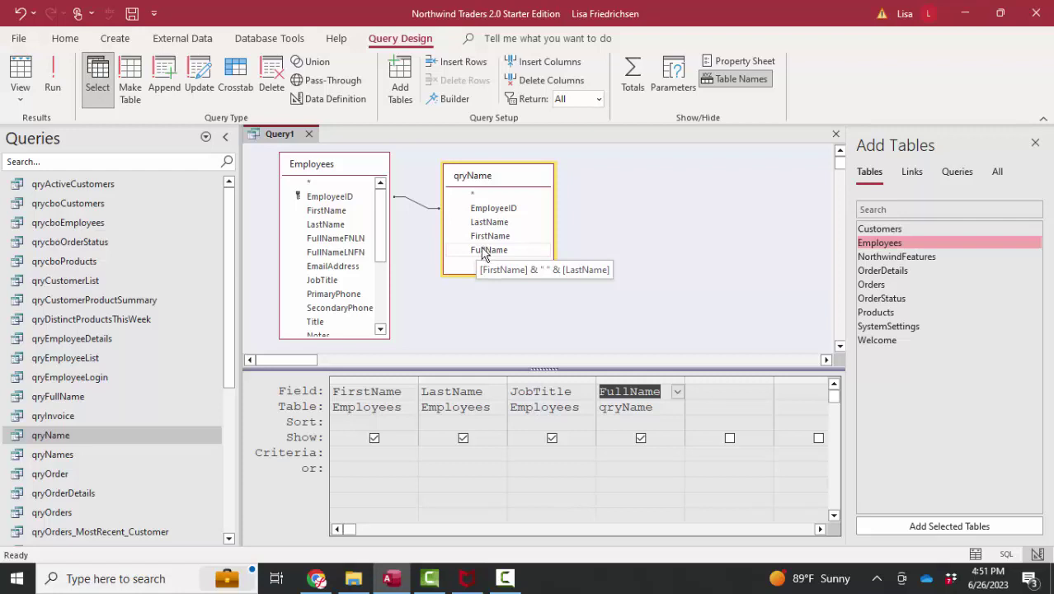
Run Query1 to view its 13 employees, return to Design, and close without saving.
click(20, 73)
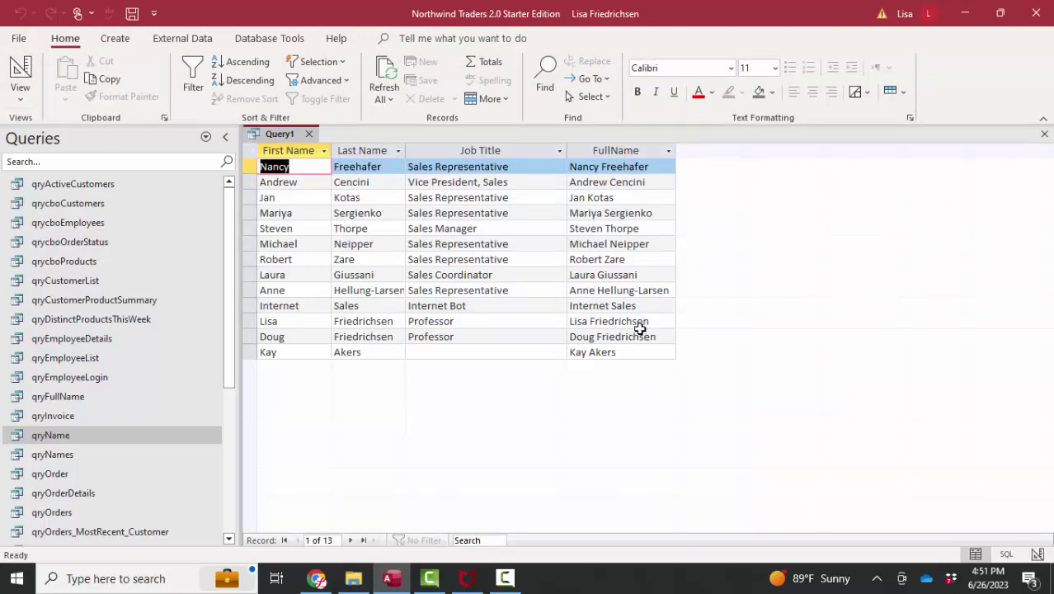
click(36, 83)
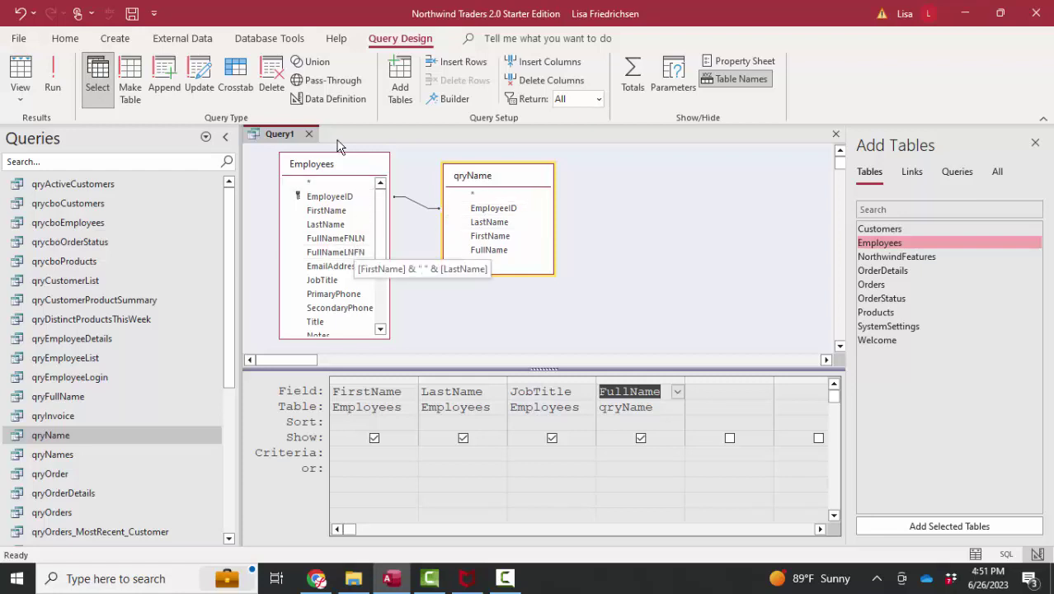
click(309, 135)
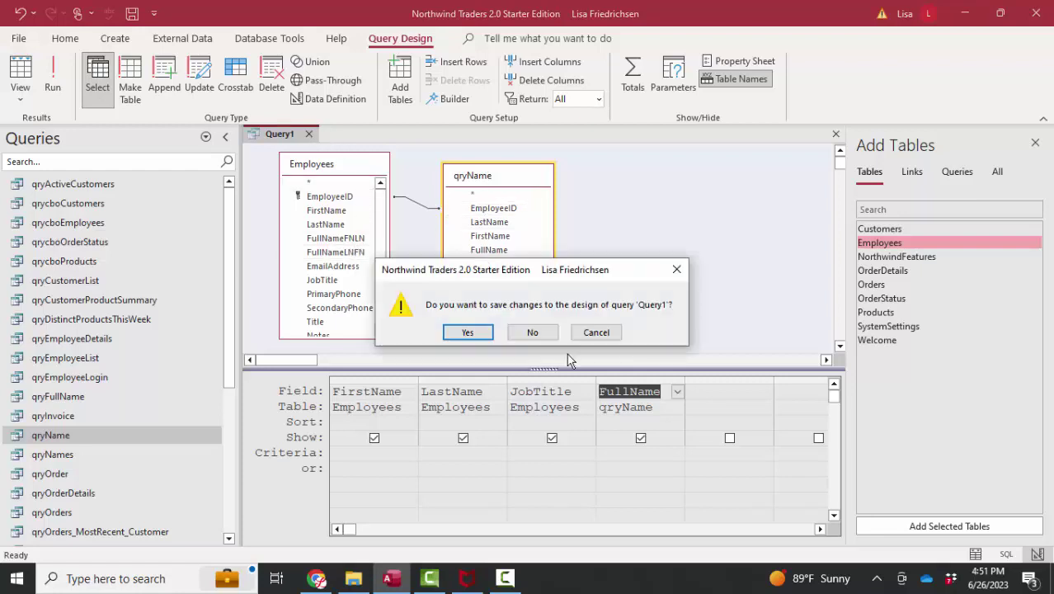
click(534, 330)
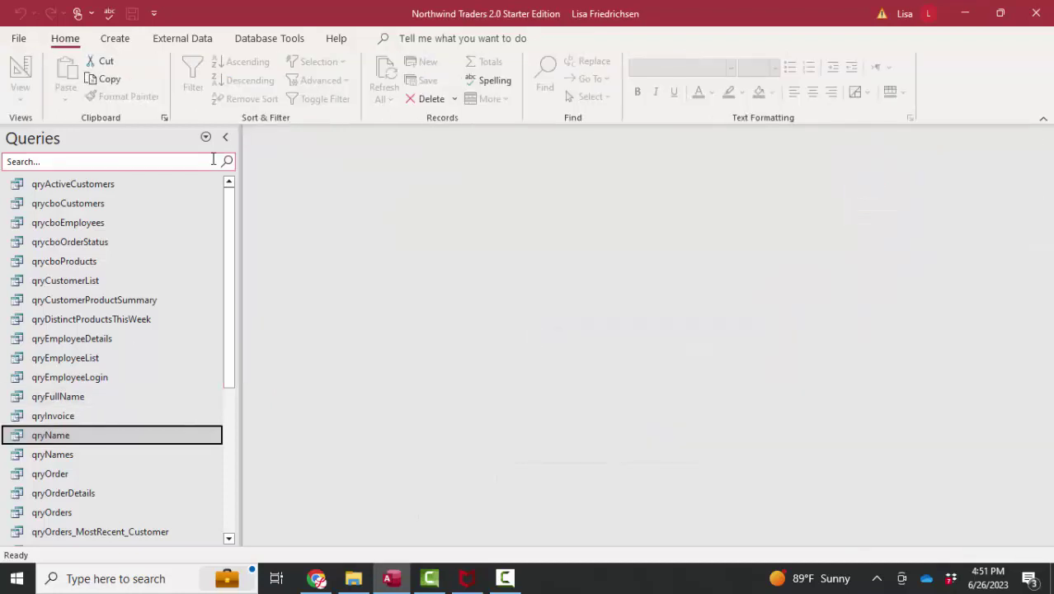
Open qryName in Design View and widen the FullName column to show its expression.
right_click(54, 435)
click(91, 246)
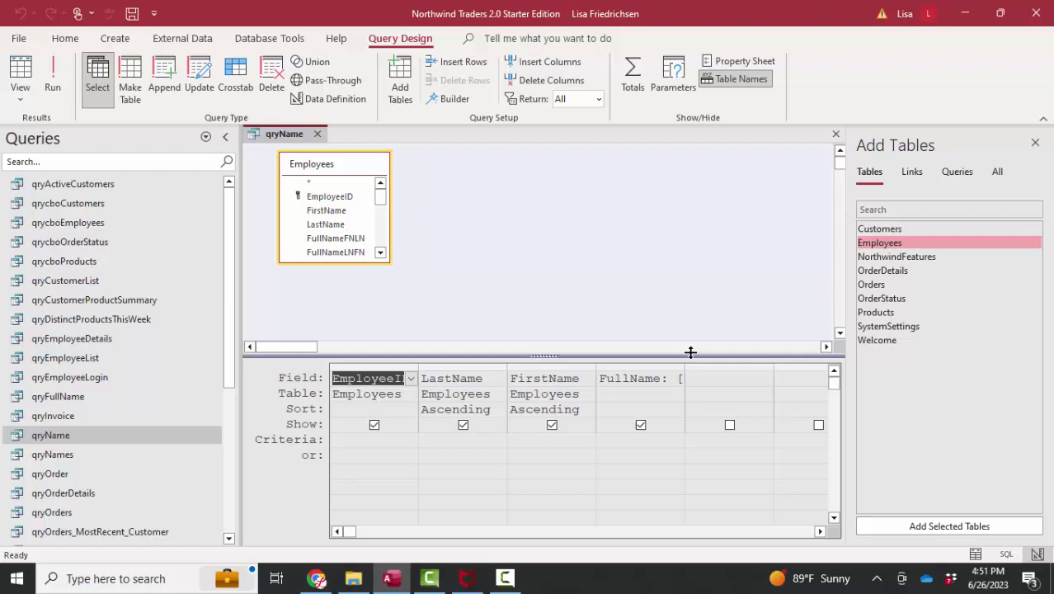
double_click(684, 369)
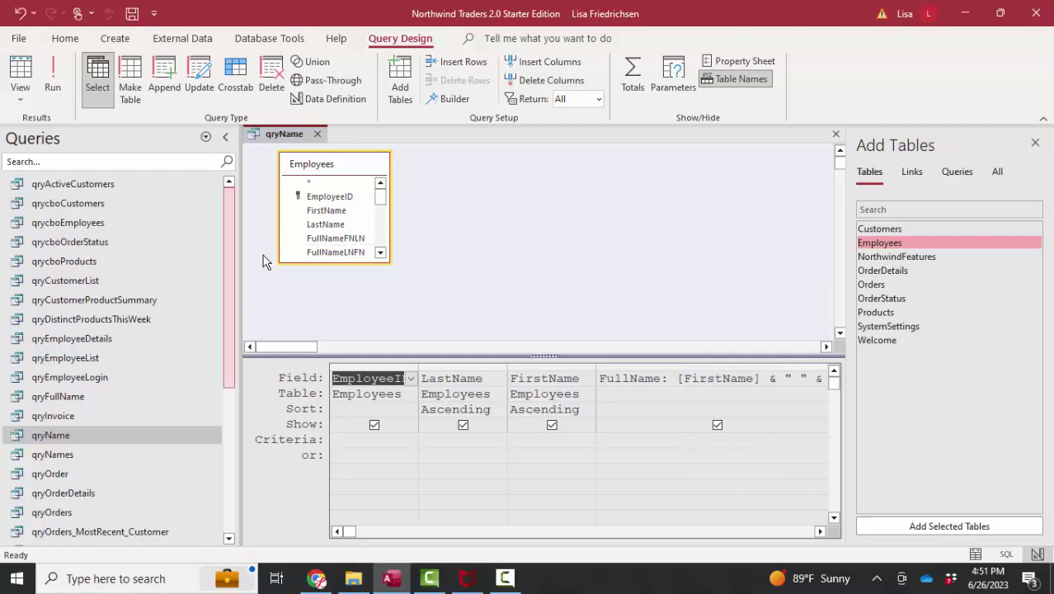
Switch qryName to SQL View and highlight SELECT and the FirstName-LastName concatenation.
click(22, 95)
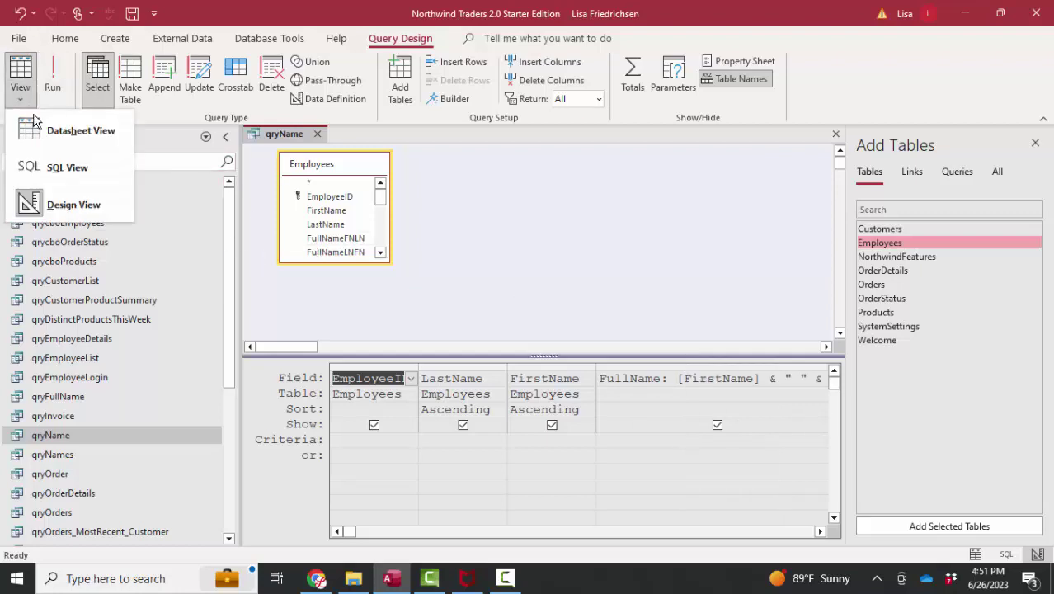
click(82, 168)
click(627, 305)
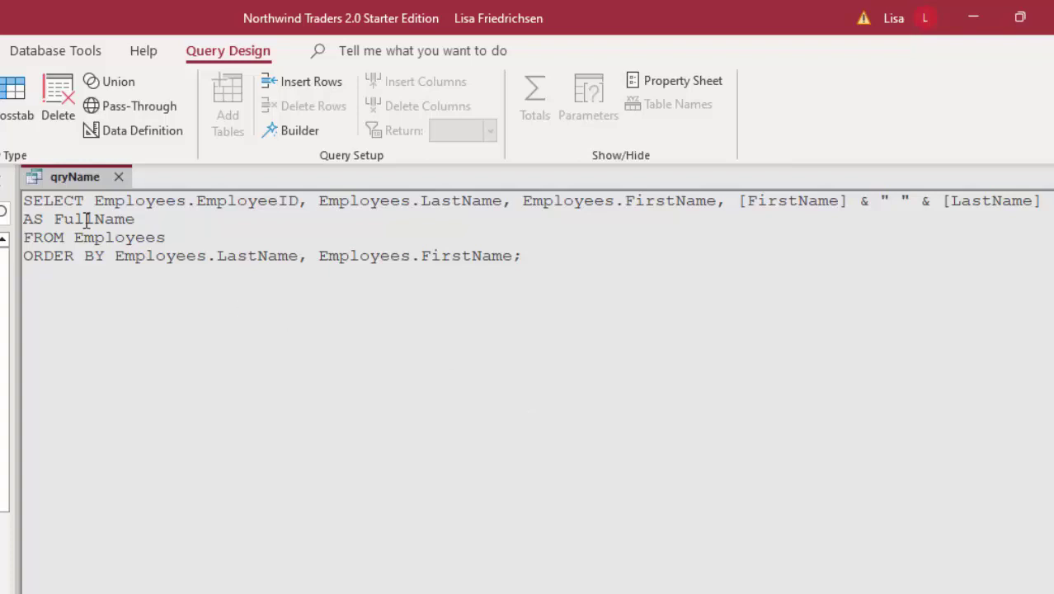
double_click(40, 200)
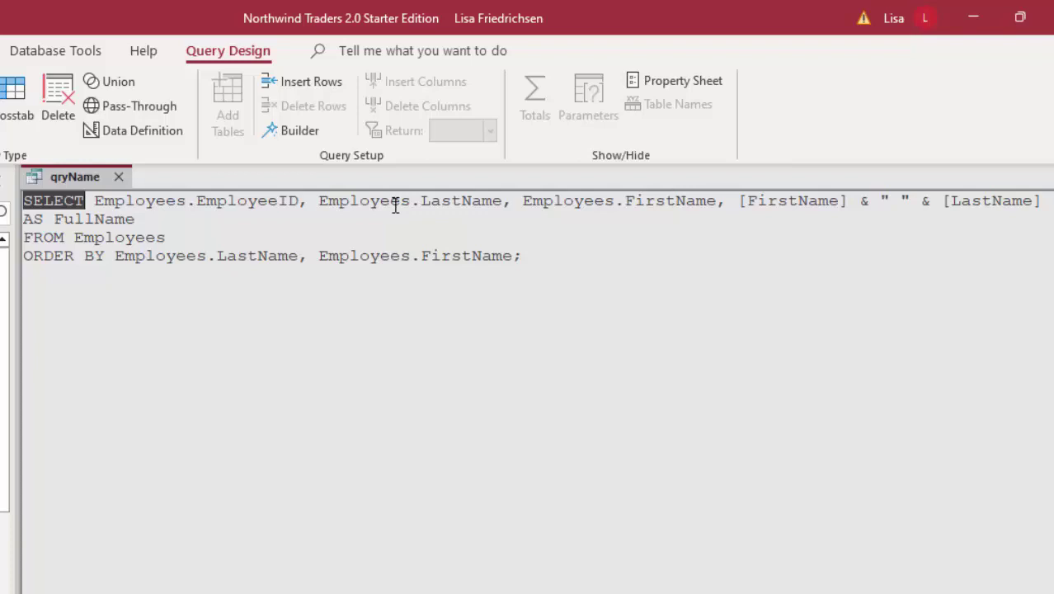
drag(739, 202, 1042, 202)
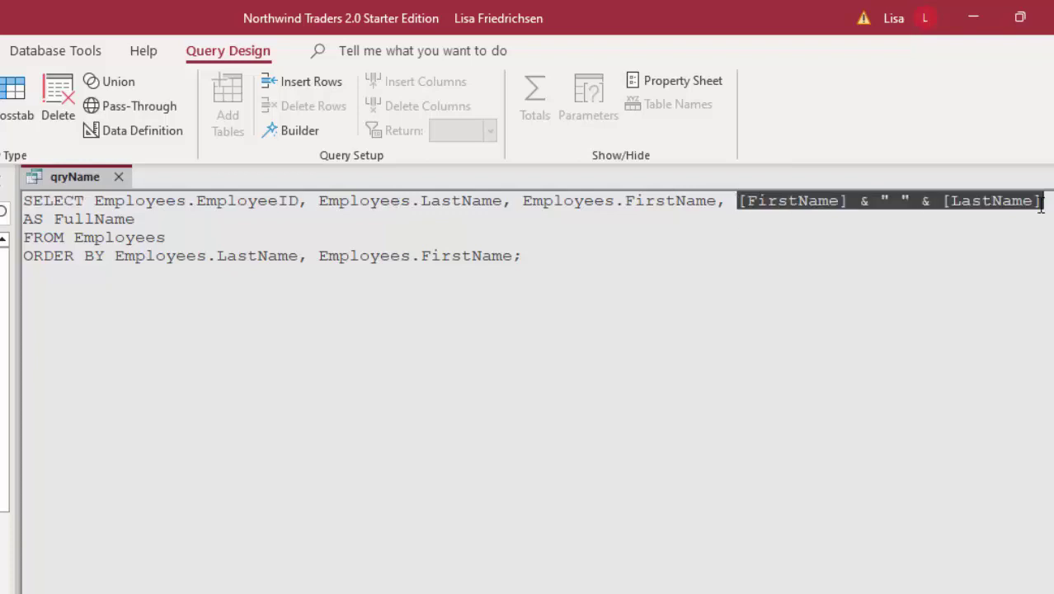
Highlight the AS FullName alias, the Employees FROM table and the ORDER BY fields.
click(144, 219)
drag(143, 219, 15, 220)
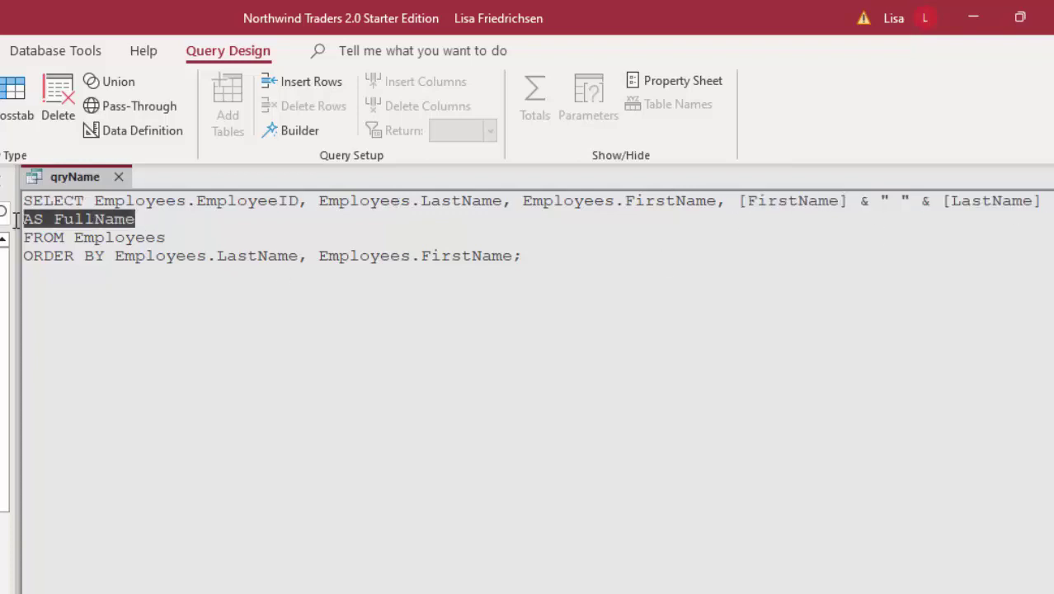
click(110, 241)
double_click(116, 241)
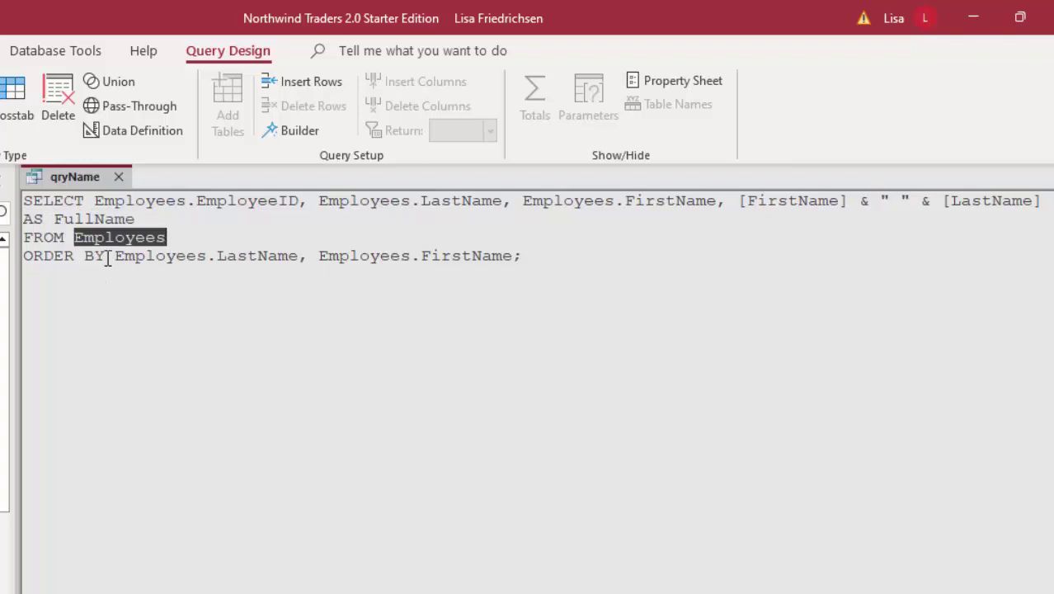
drag(106, 256, 538, 266)
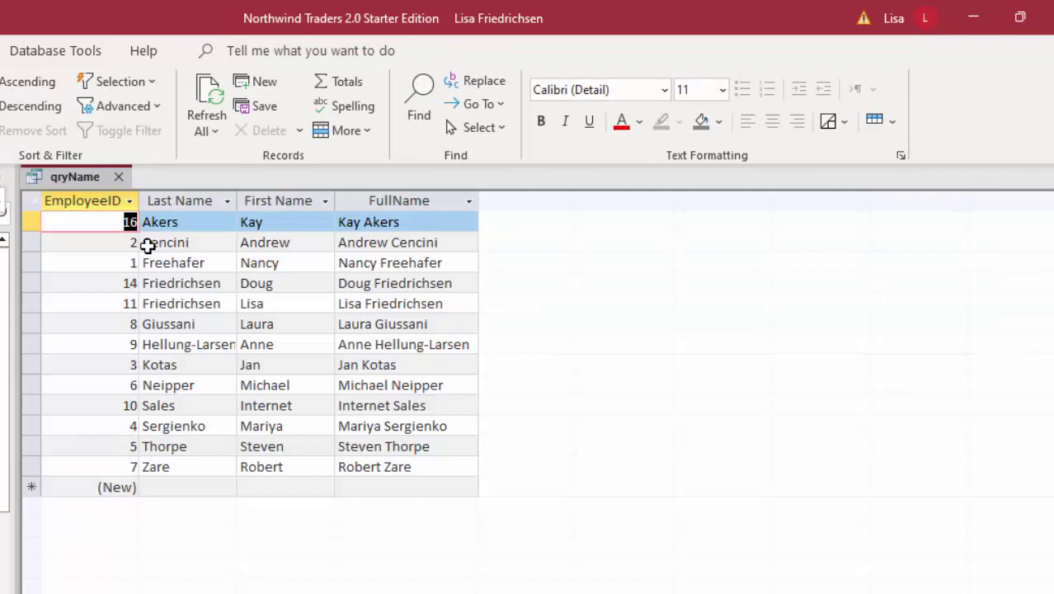
Enter a new surname in the first record's Last Name cell and save the record.
key(Tab)
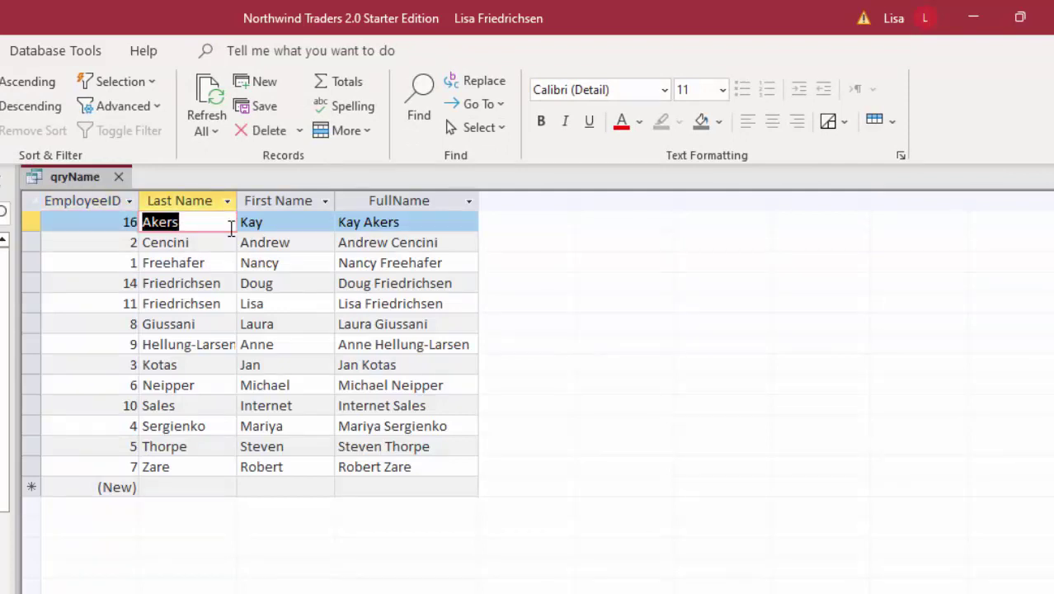
text(Smith)
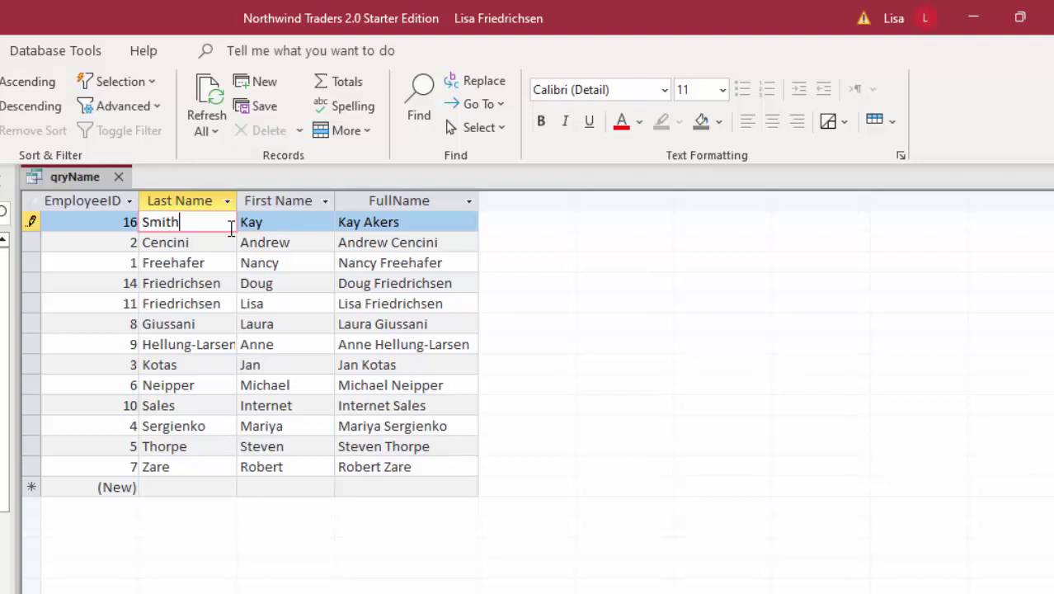
key(Down)
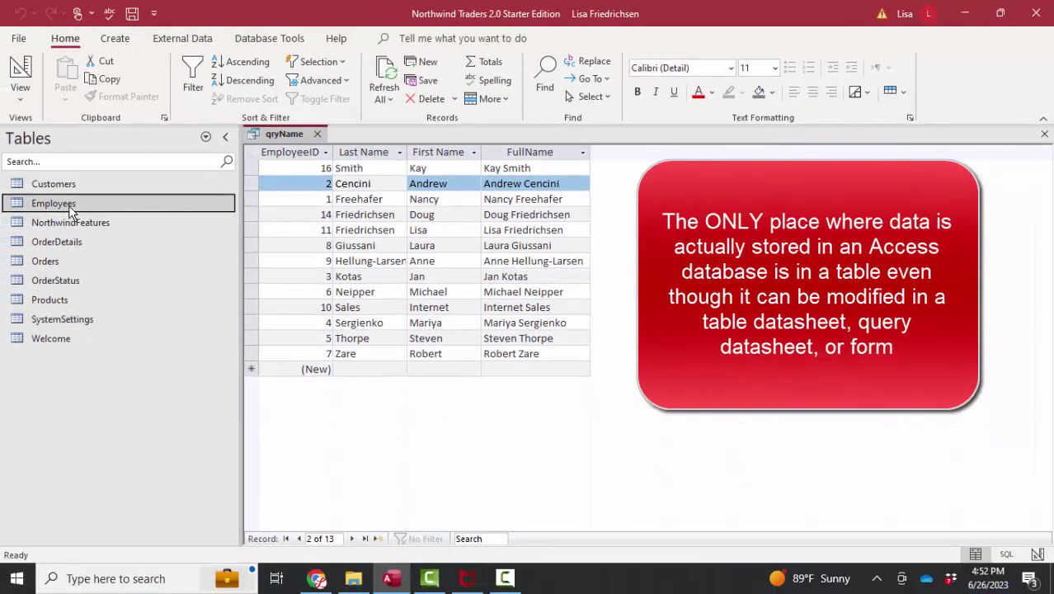
Open the Employees table to check employee 16's edited last name.
double_click(70, 212)
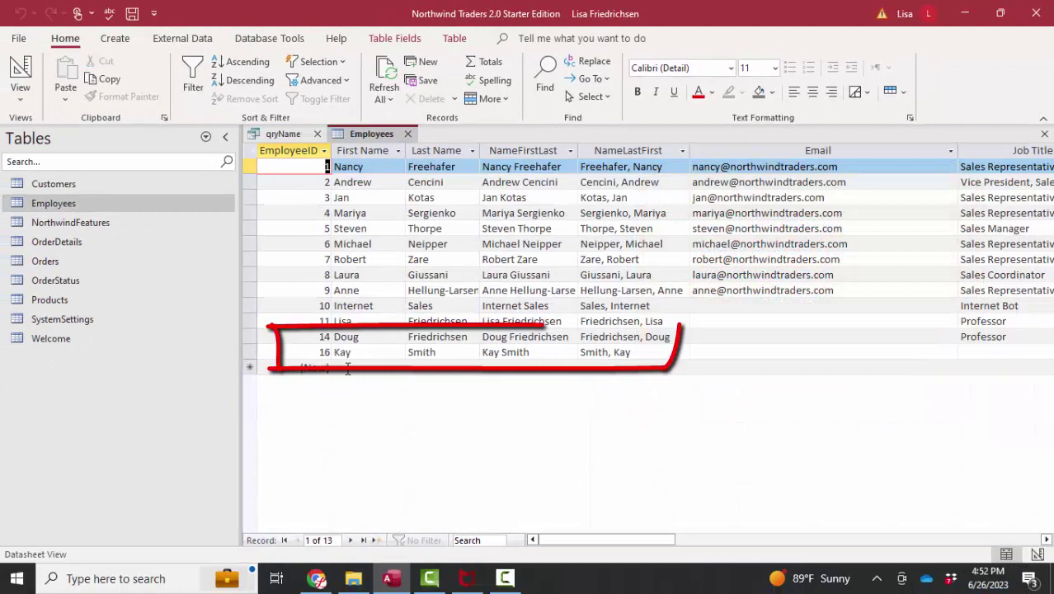